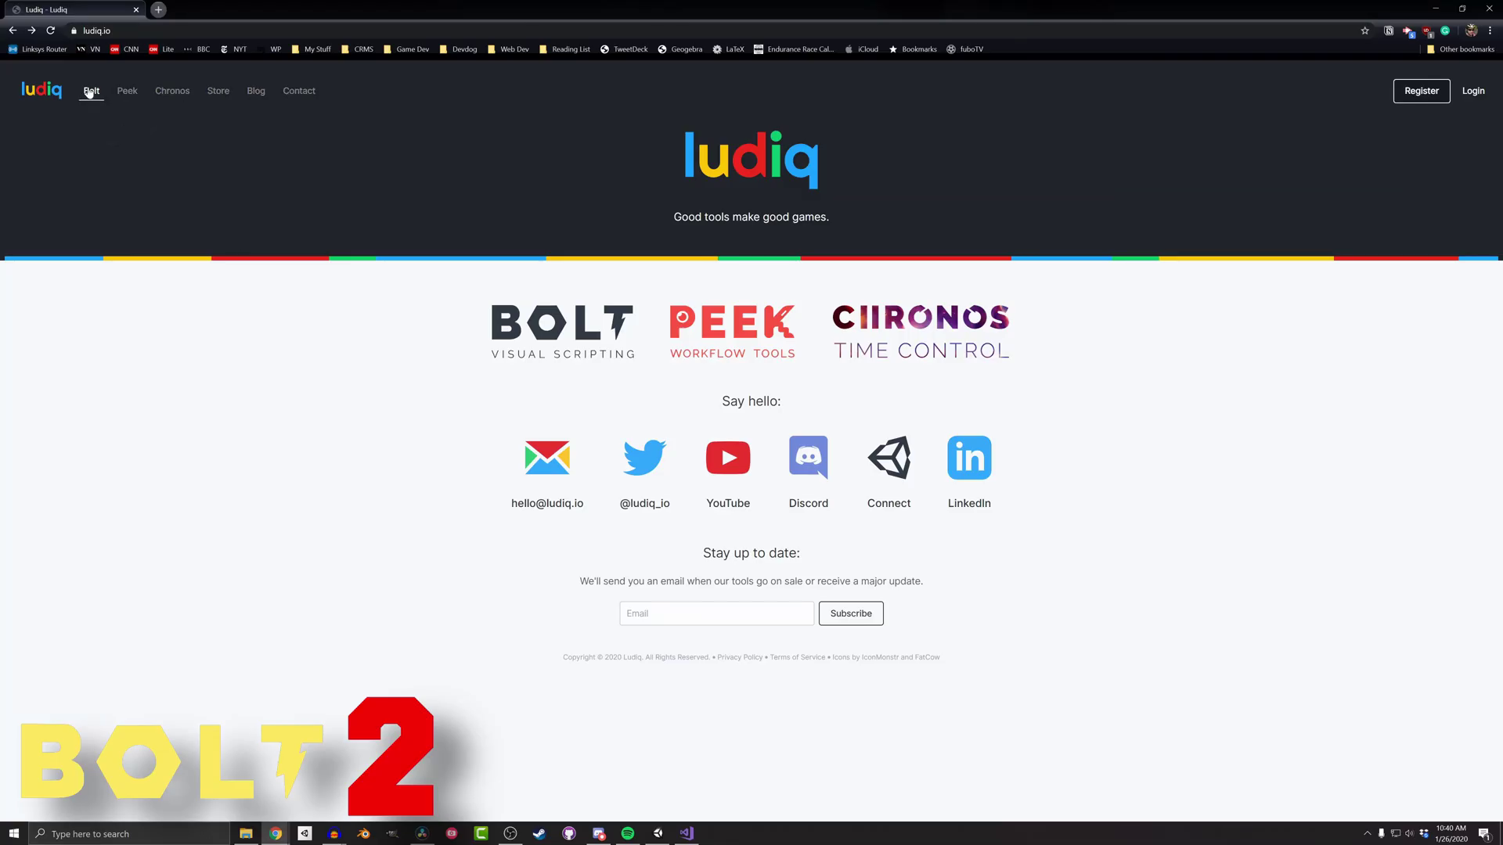
# - Download the Bolt 2 alpha from ludiq.io and open its .unitypackage for import
pyautogui.click(90, 92)
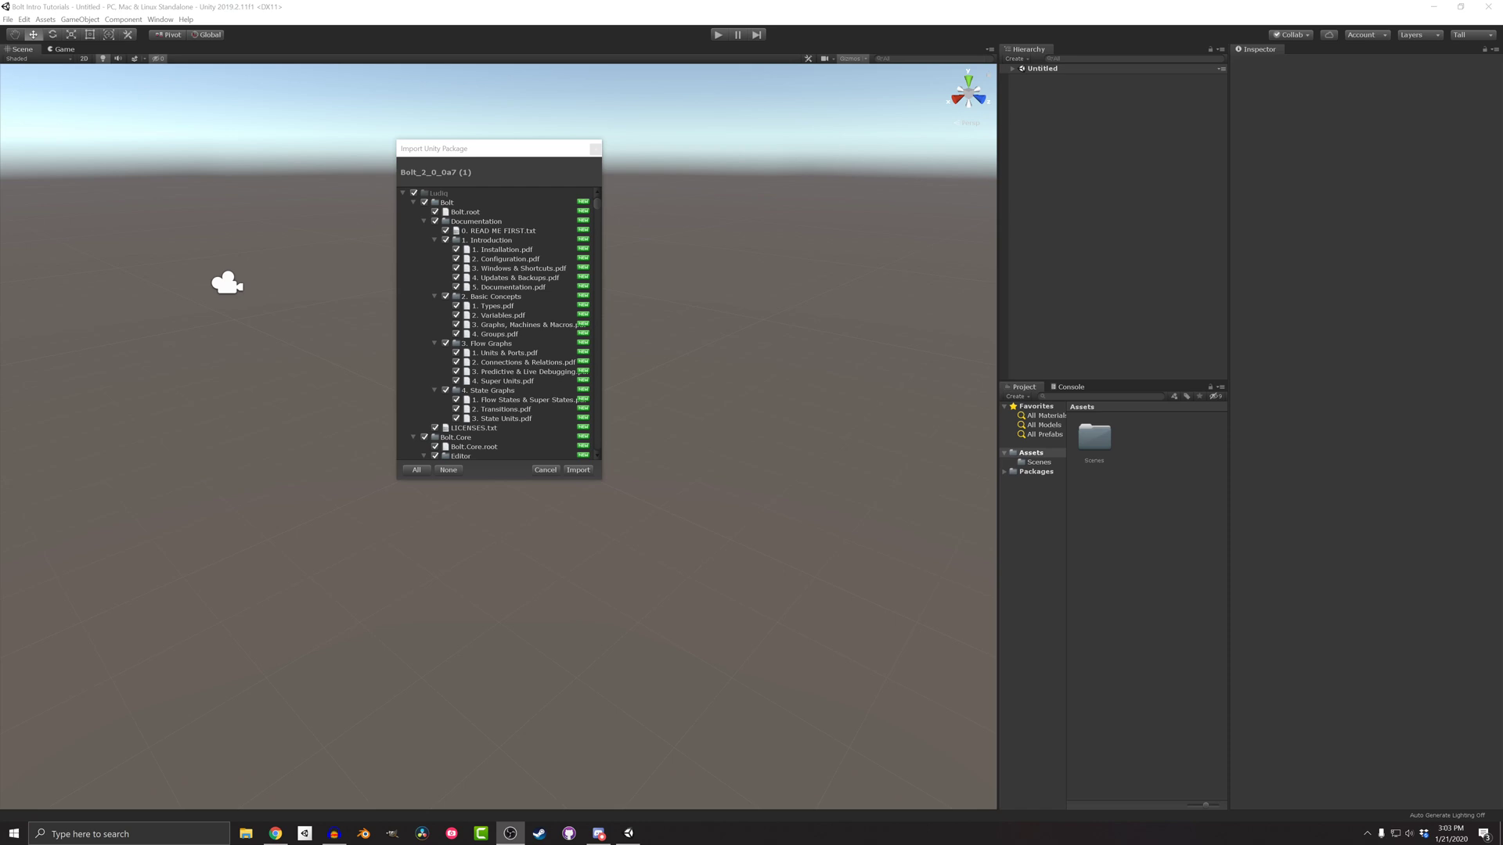
# - Import all files of the Bolt 2 alpha package into the project
pyautogui.click(580, 470)
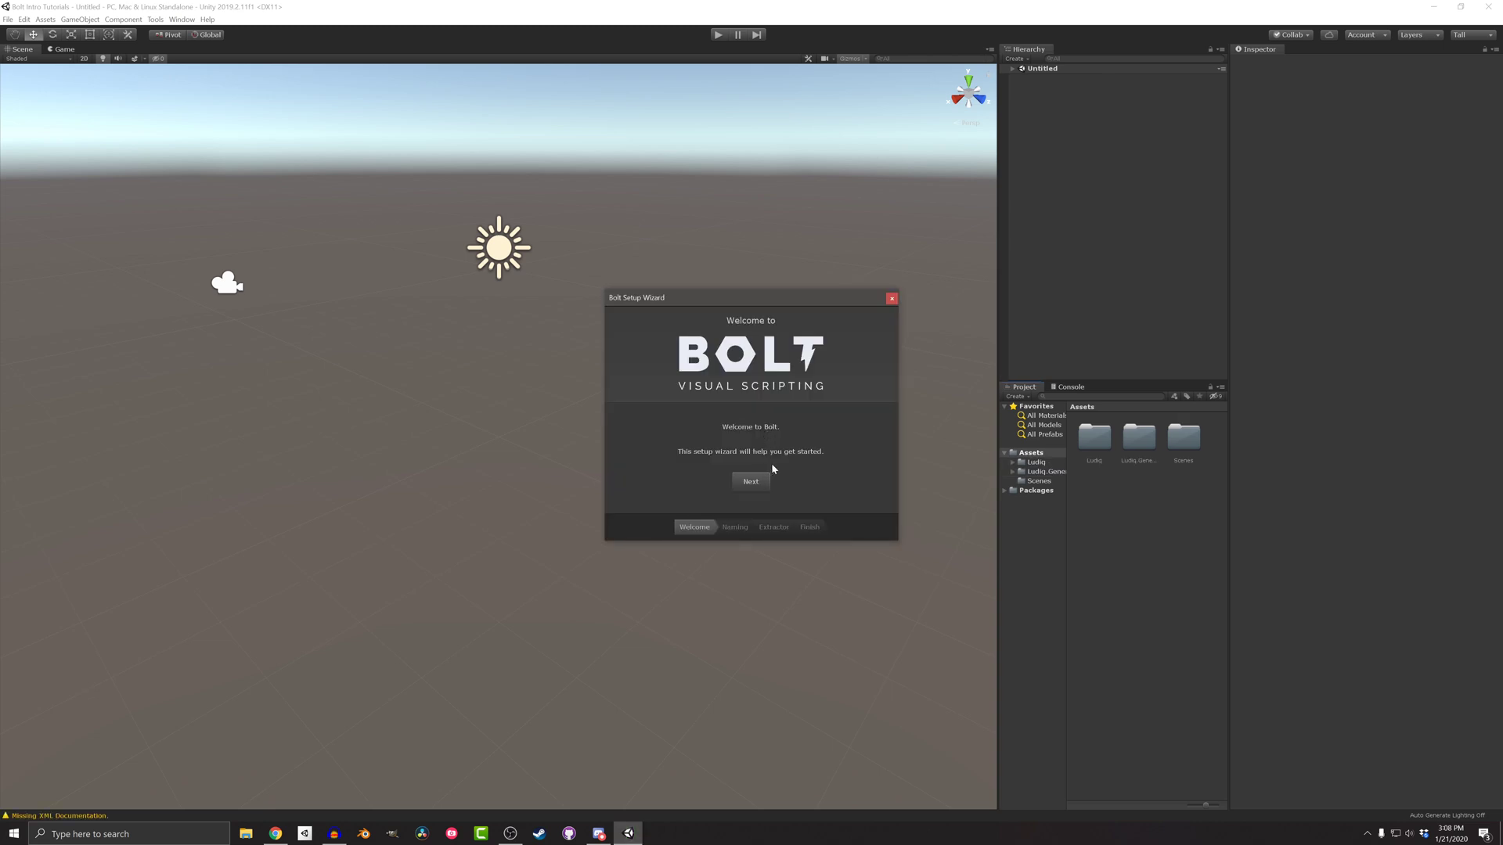
# - Move past the setup wizard's welcome page and select Programmer Naming
pyautogui.click(758, 483)
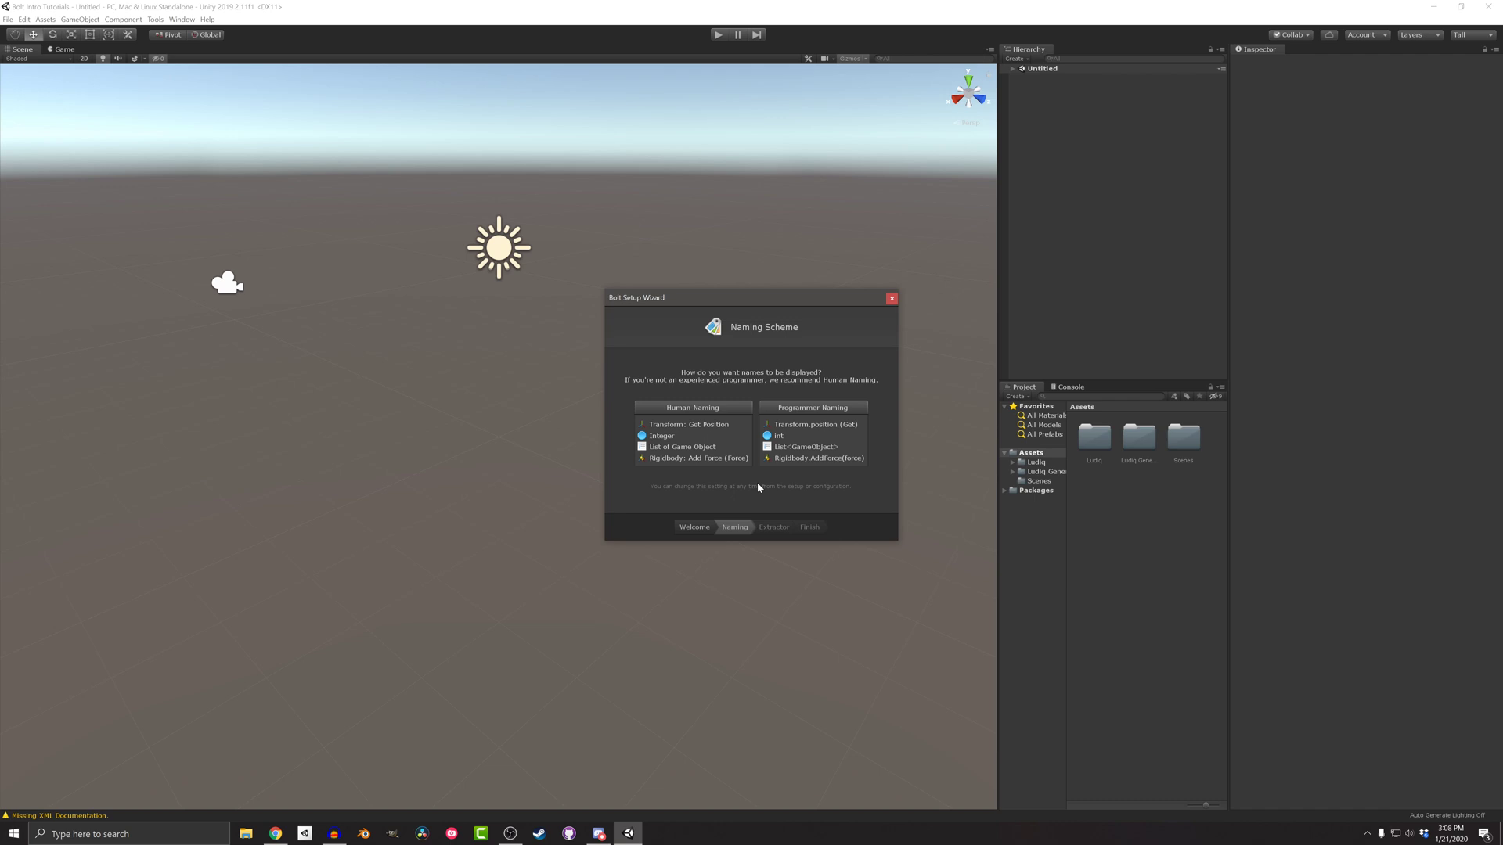
pyautogui.click(796, 408)
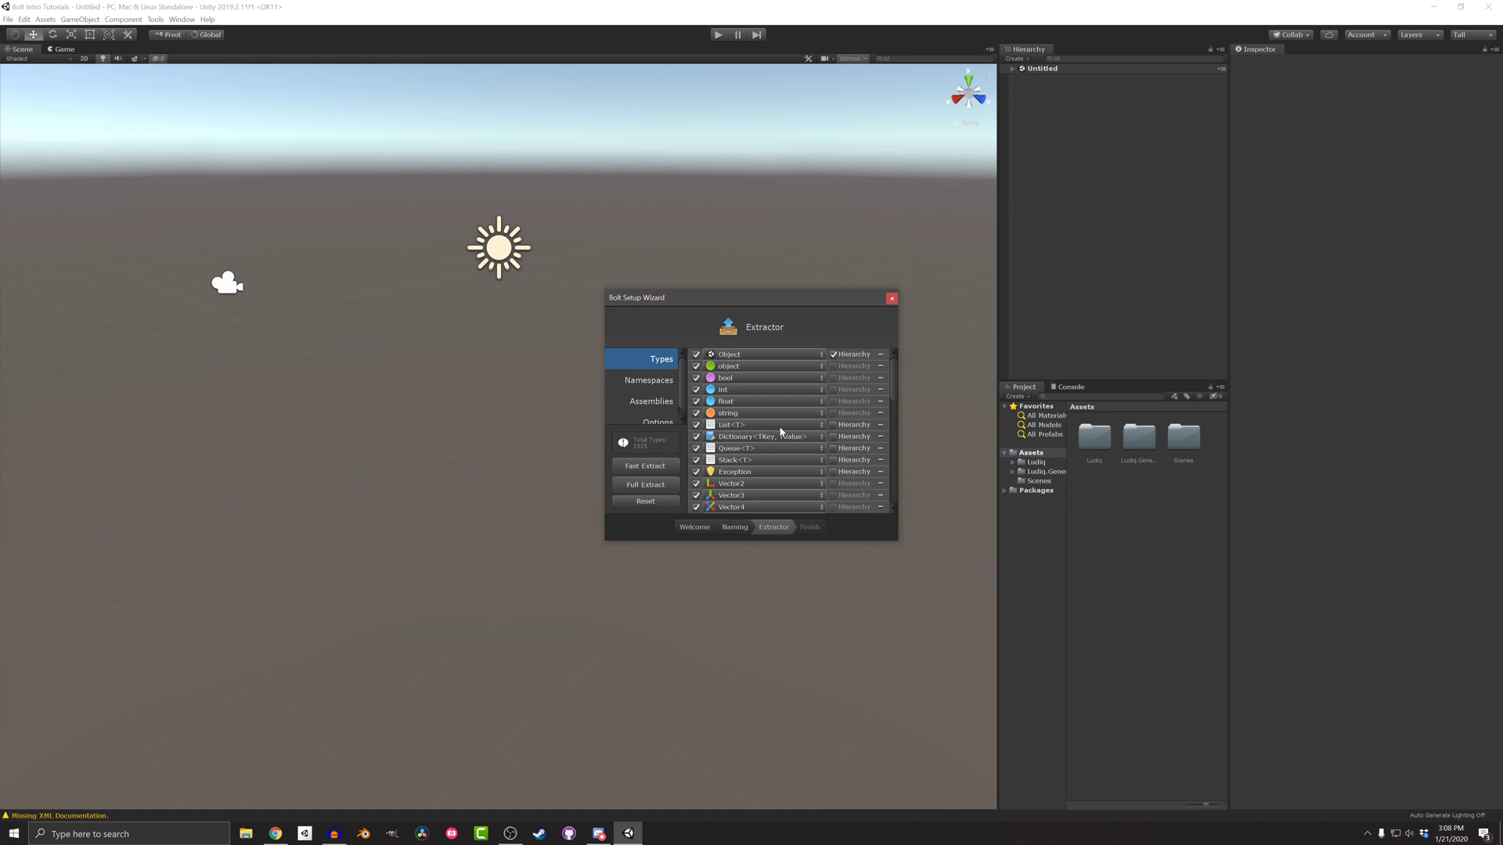
pyautogui.moveTo(890, 376); pyautogui.dragTo(893, 493)
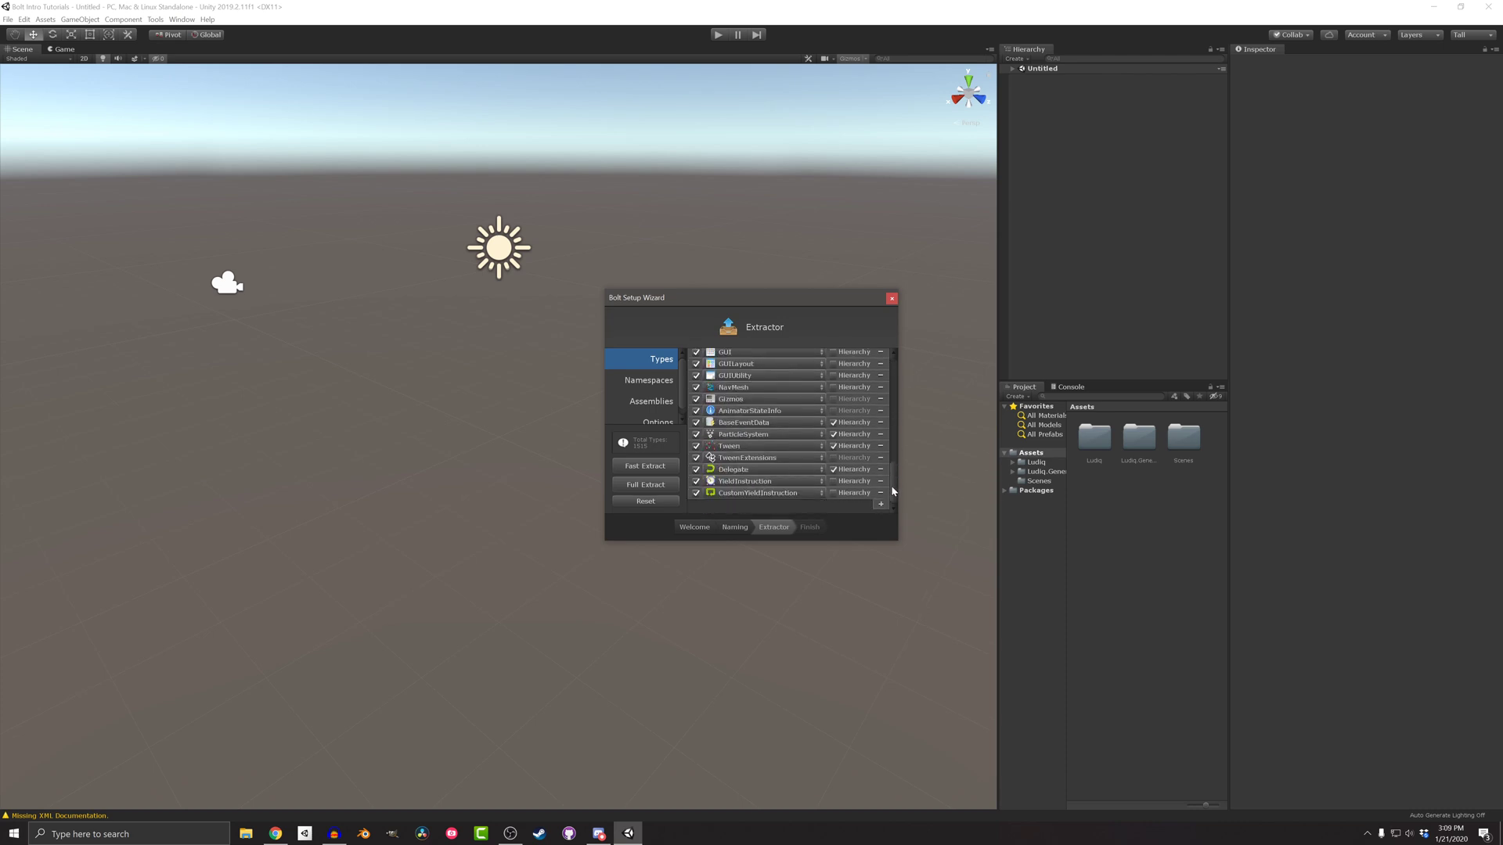
# - Review the Namespaces, Assemblies, Options and Types lists, then run Full Extract
pyautogui.click(655, 384)
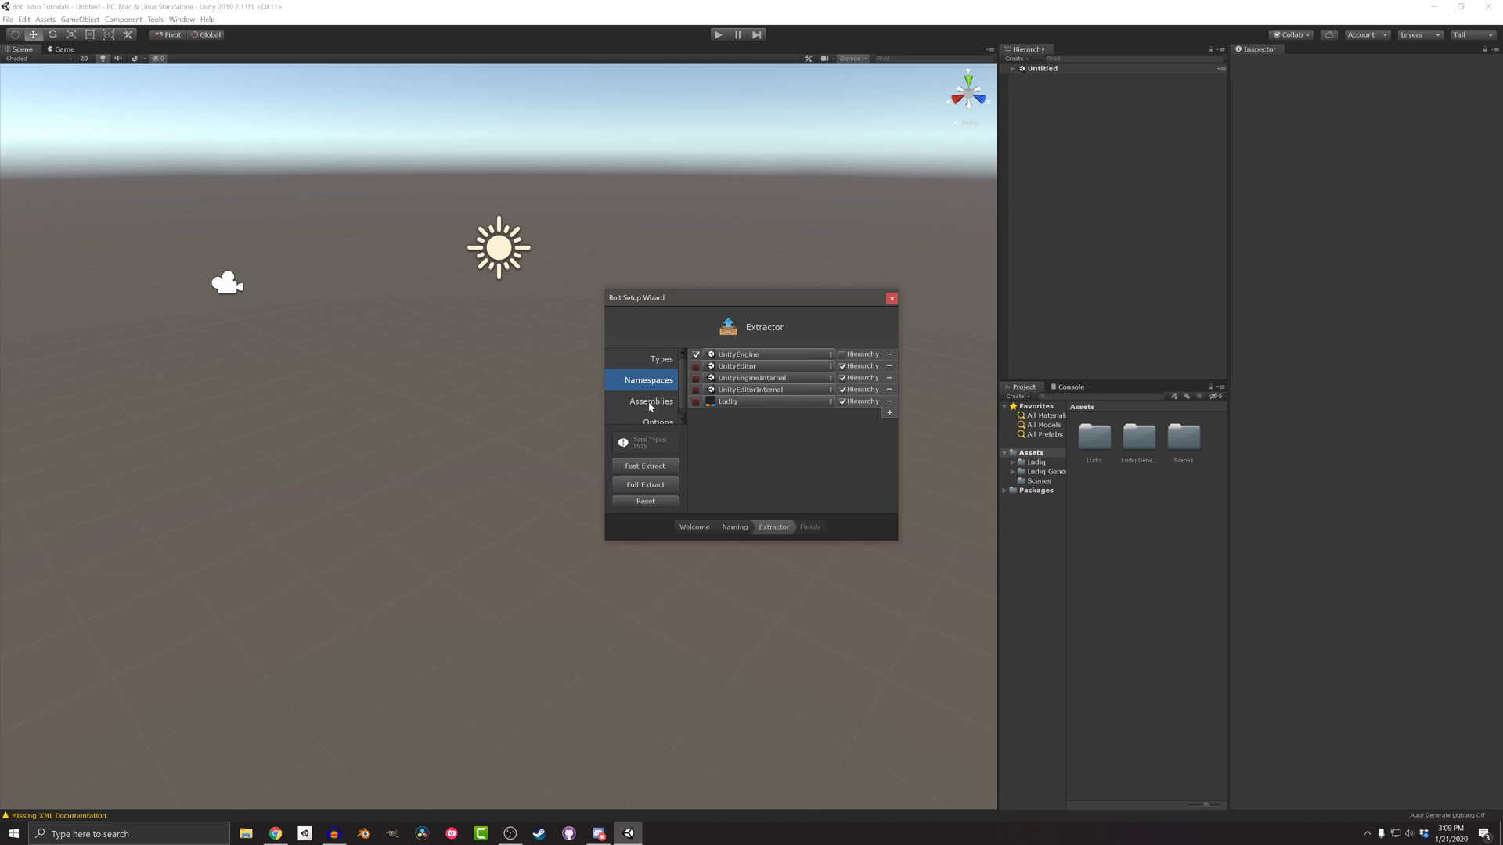
pyautogui.click(649, 403)
pyautogui.scroll(-1, 677, 399)
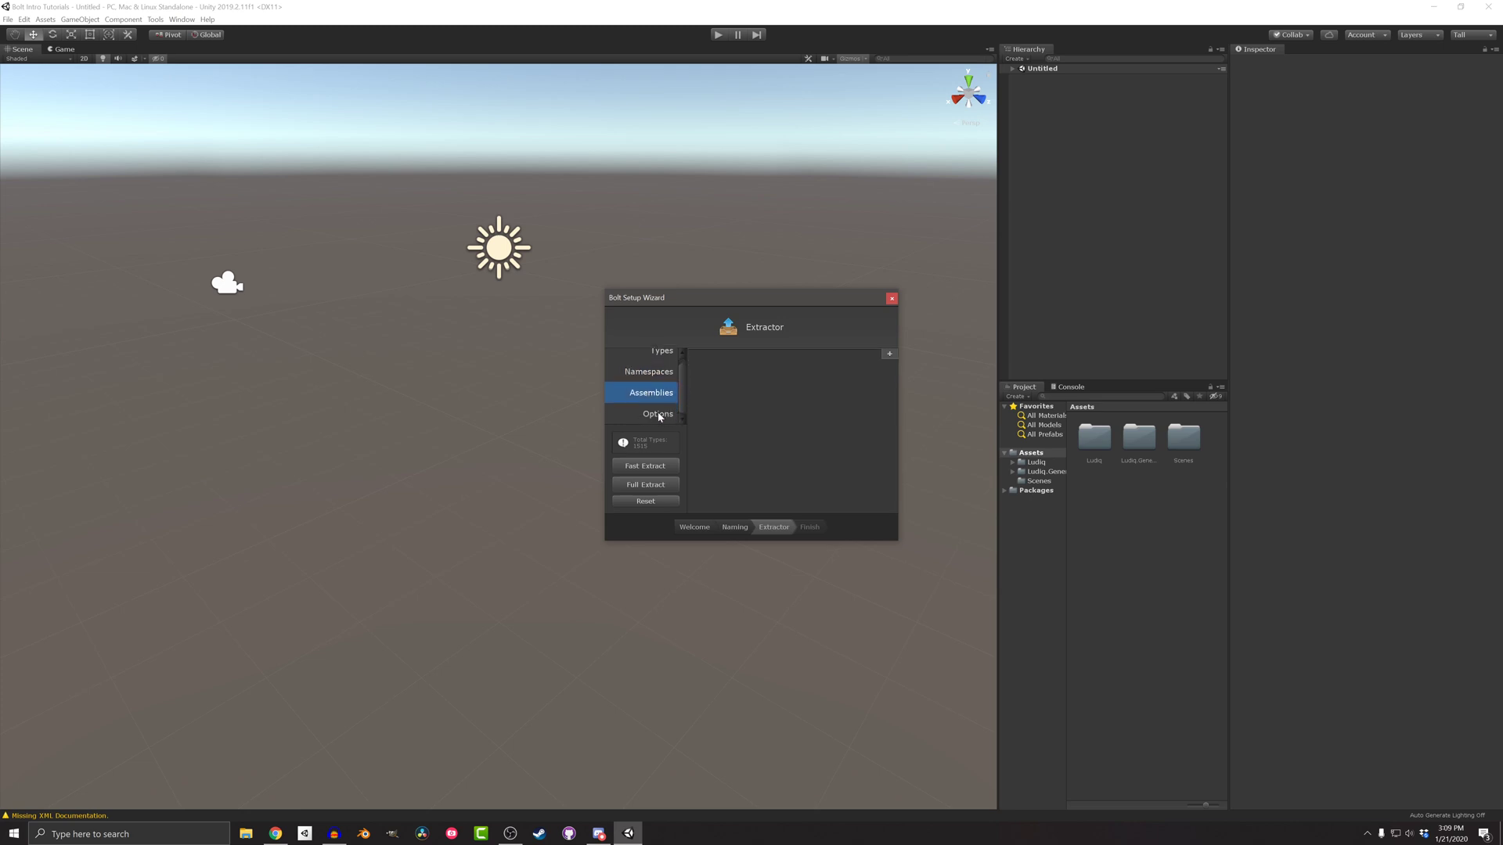
pyautogui.click(658, 413)
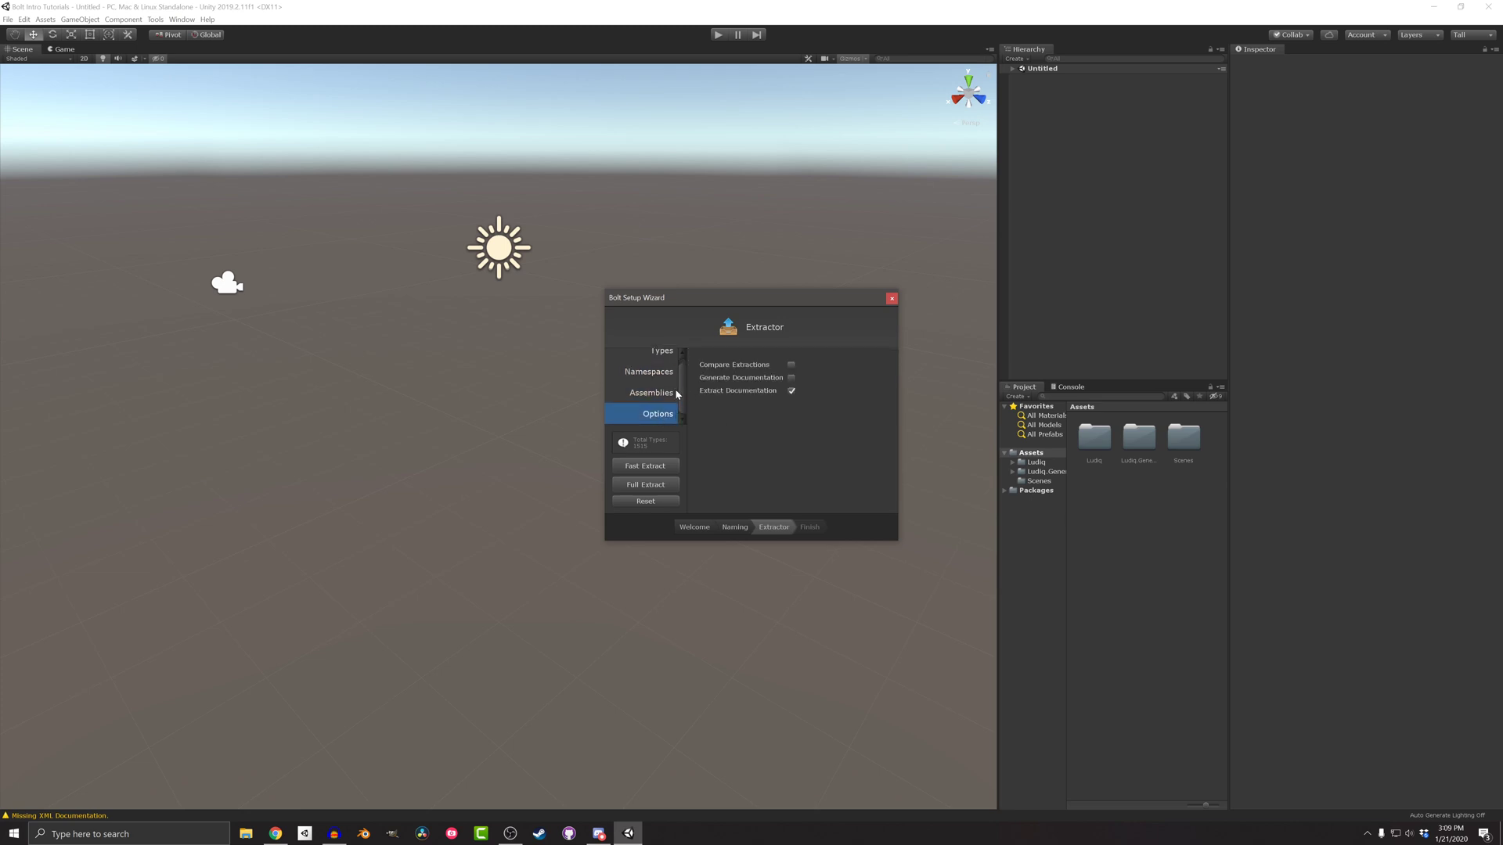
pyautogui.scroll(1, 676, 395)
pyautogui.click(659, 362)
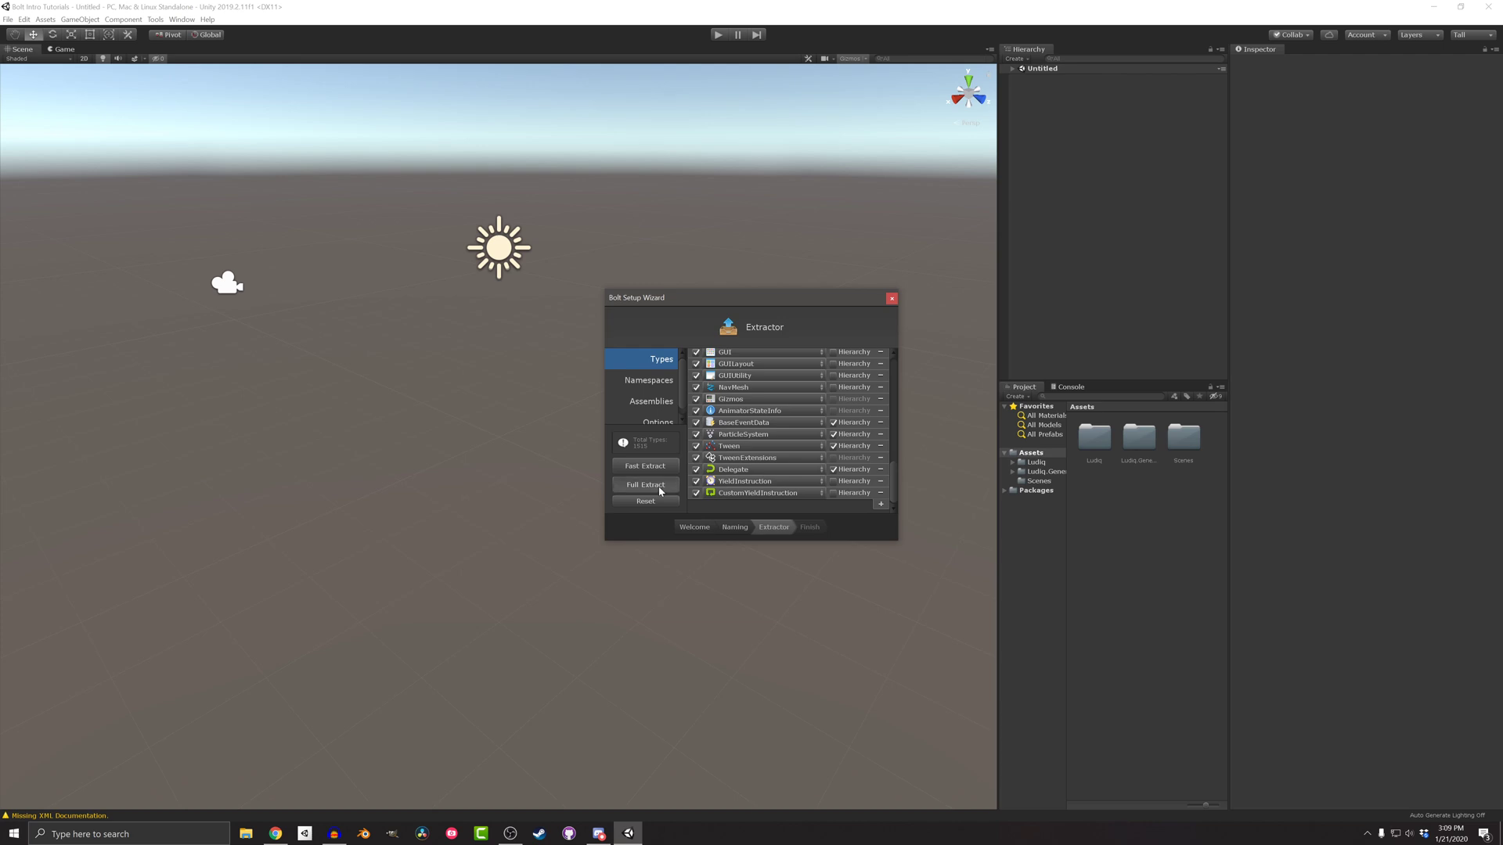
pyautogui.click(659, 486)
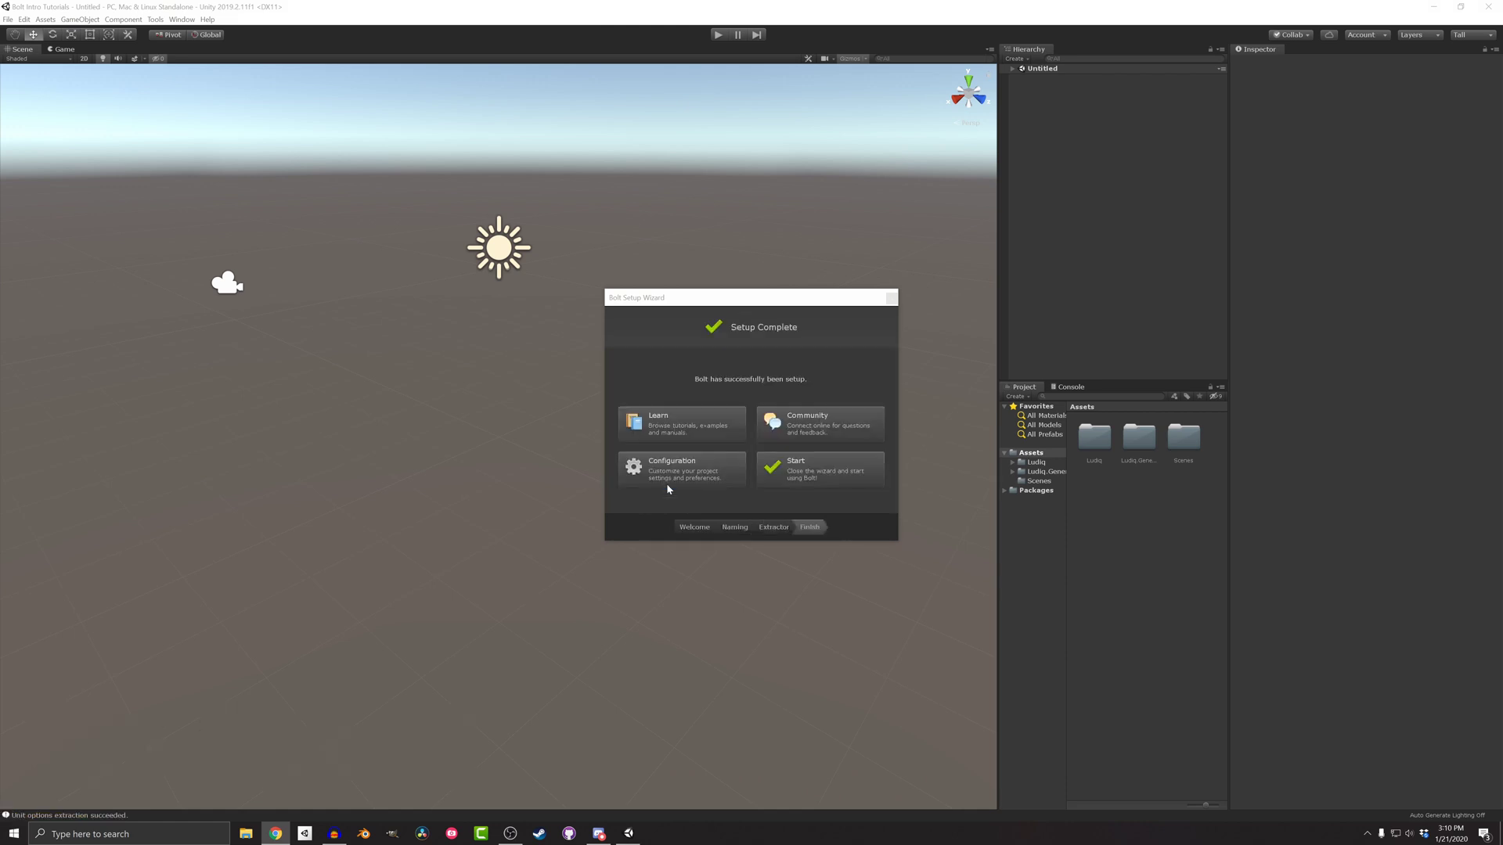
# - Close the setup wizard and enable the Bolt toolbar via Window > Bolt > Toolbar
pyautogui.click(789, 469)
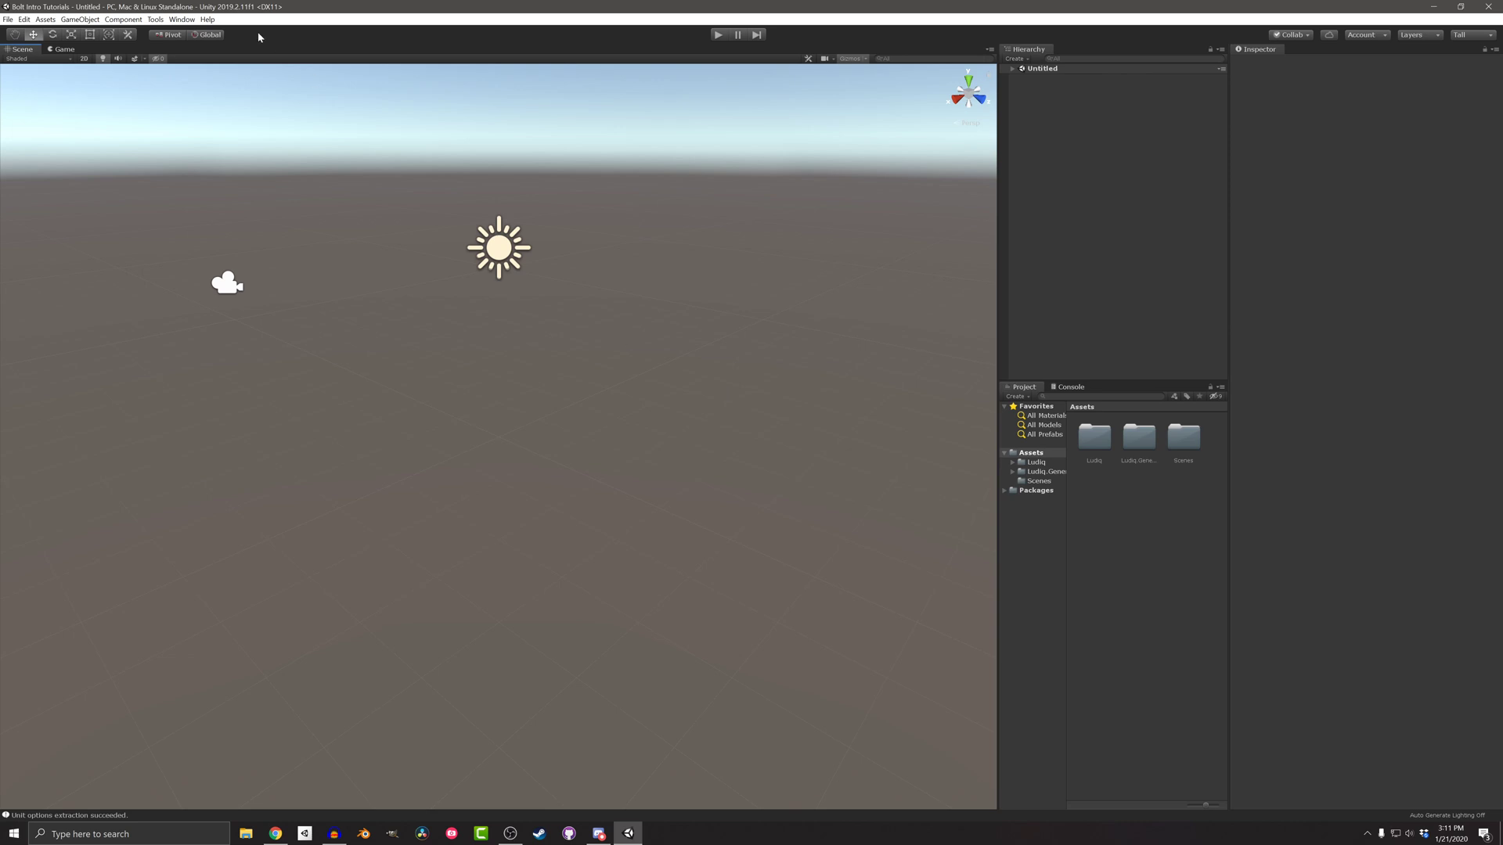
pyautogui.click(182, 19)
pyautogui.moveTo(190, 31)
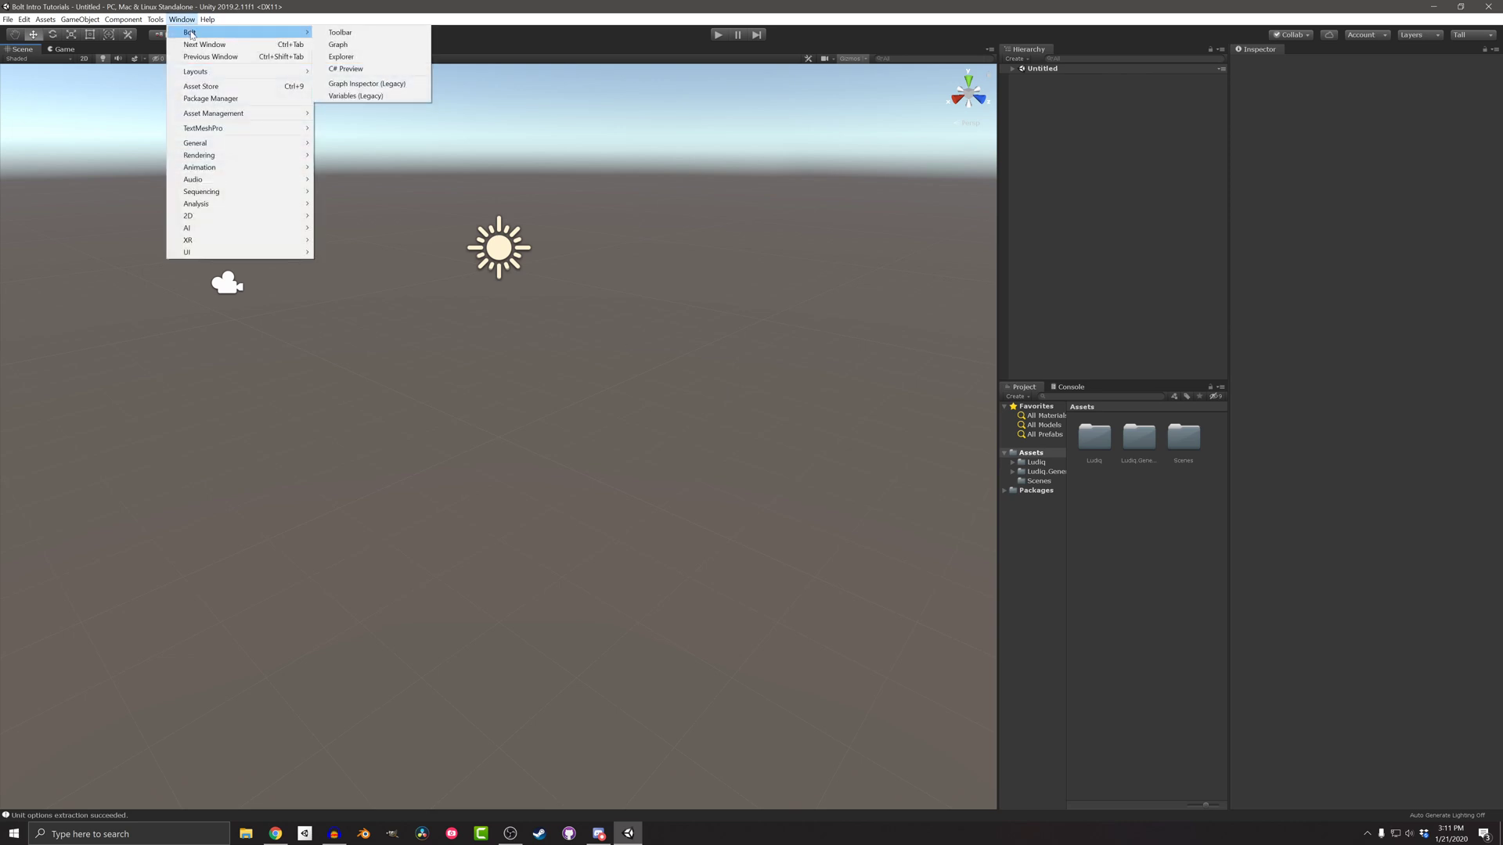
pyautogui.click(388, 36)
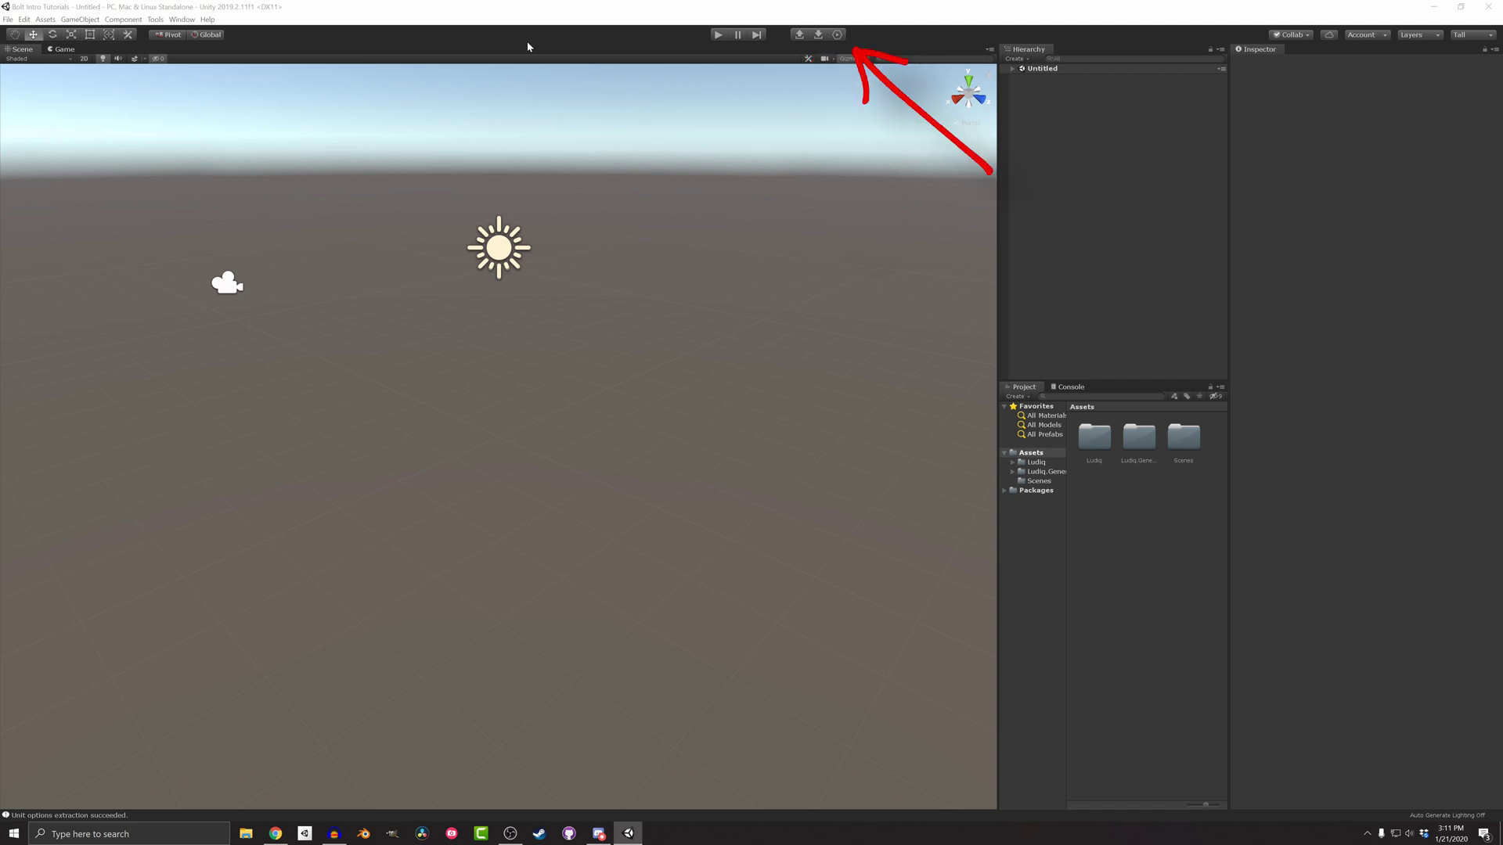
# - Open the Bolt Graph window, dock it beneath the Scene view and enlarge it
pyautogui.click(182, 19)
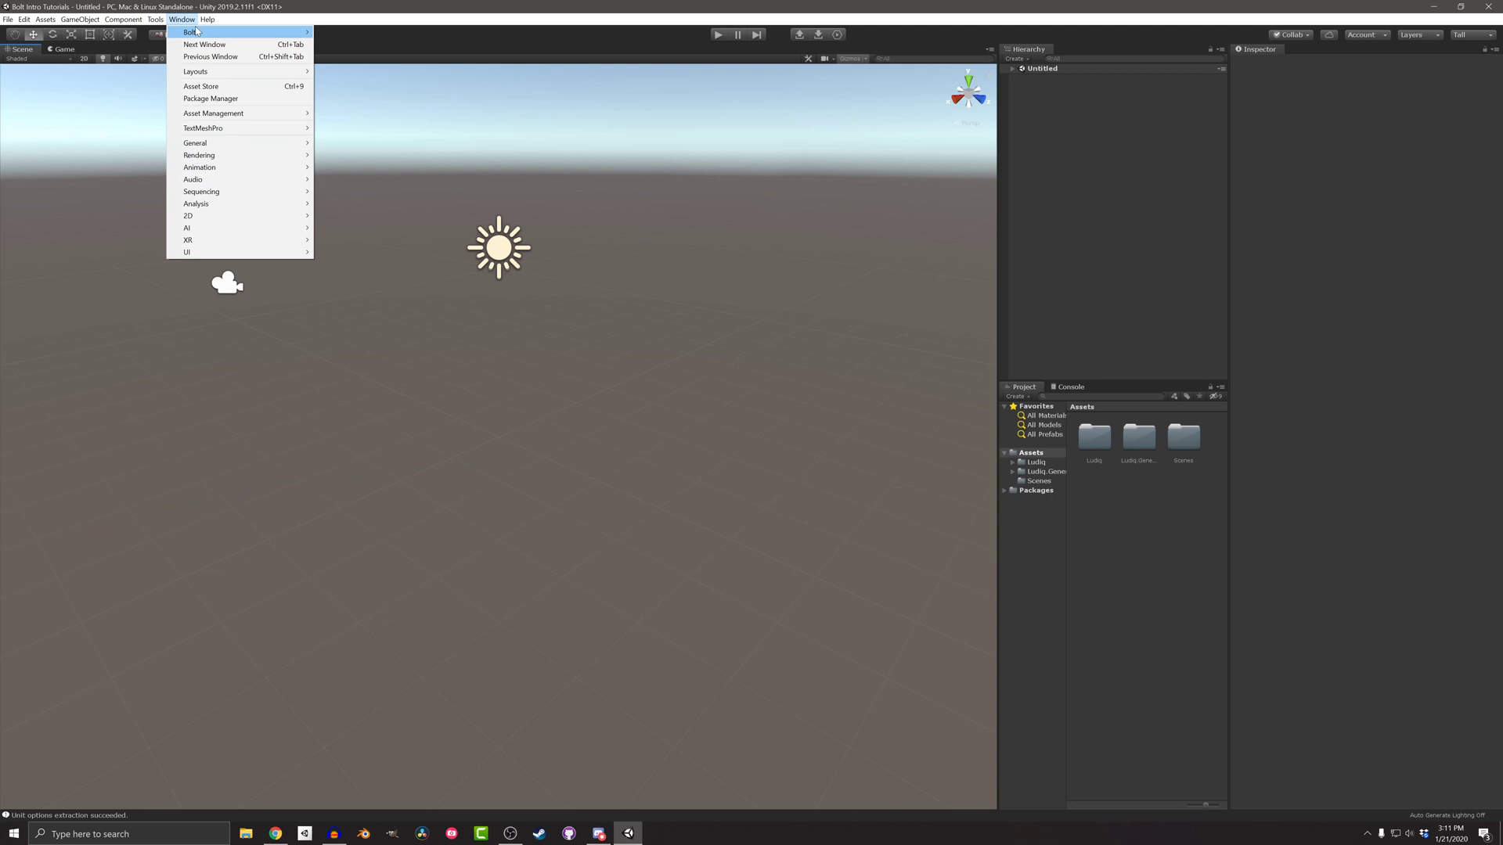
pyautogui.moveTo(241, 31)
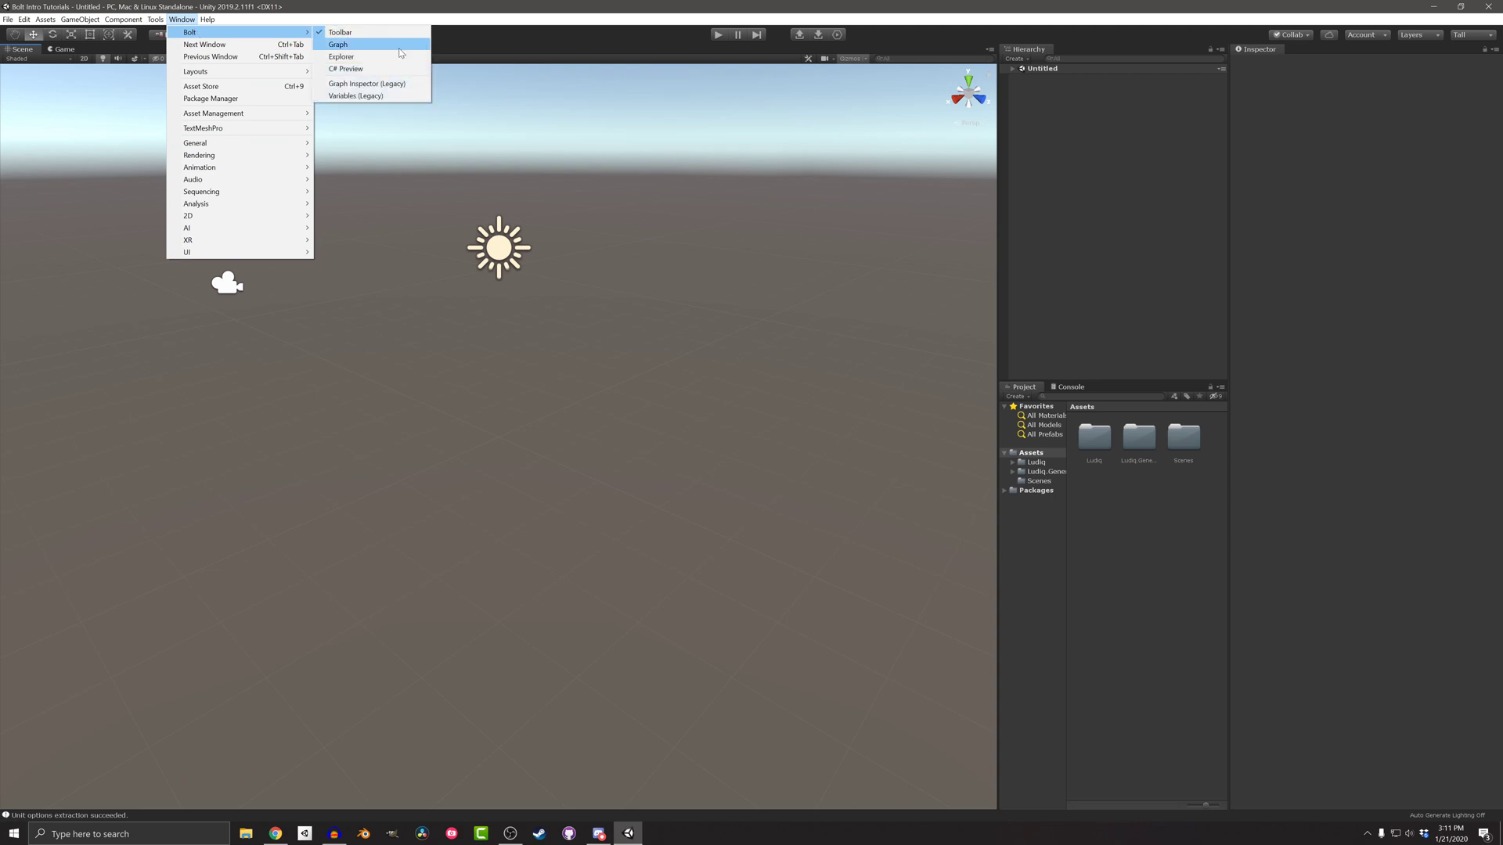
pyautogui.click(400, 52)
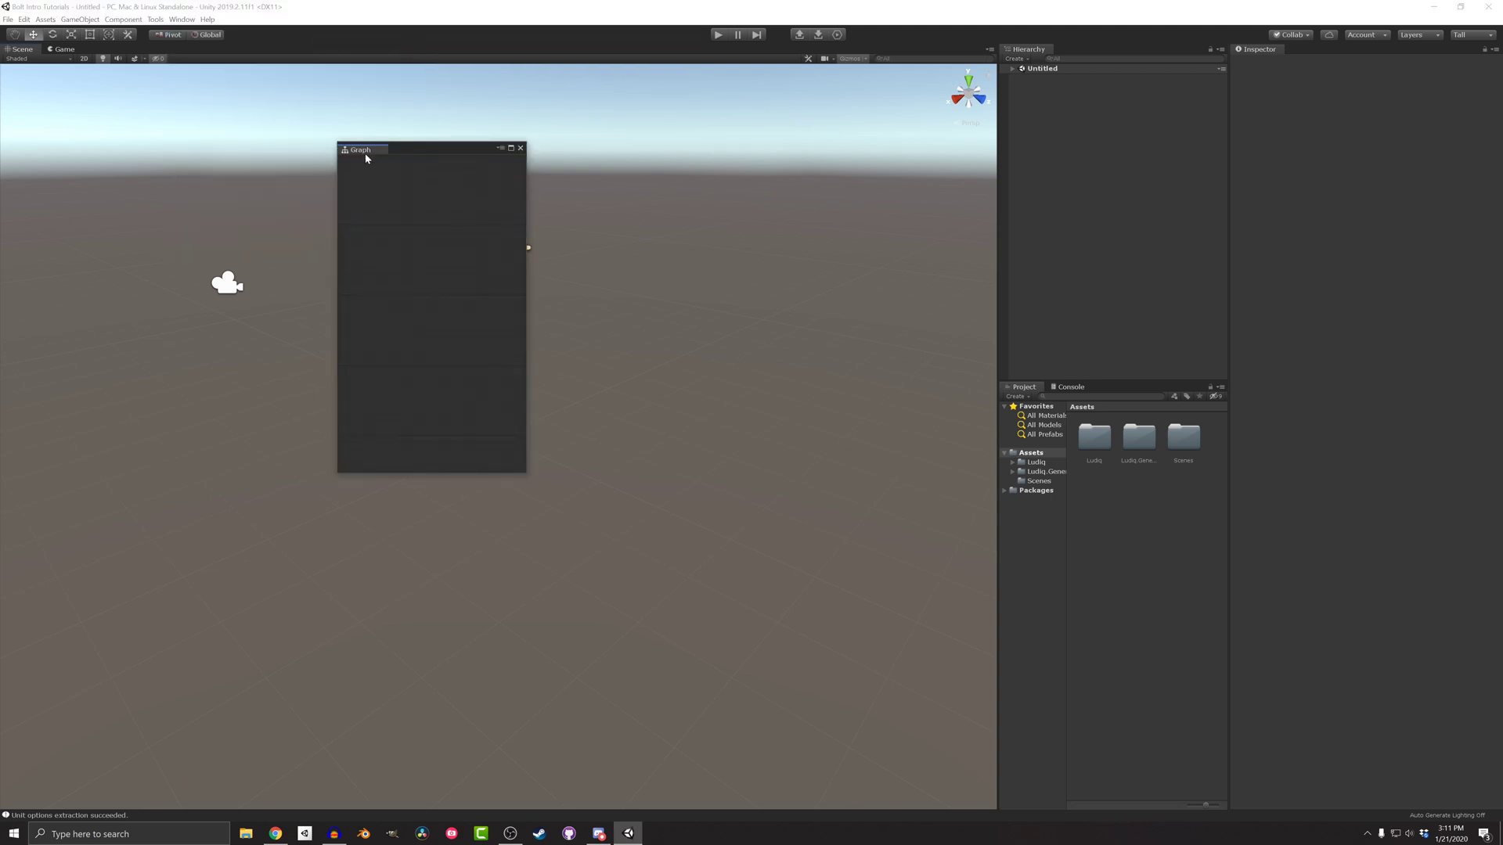
pyautogui.moveTo(372, 158); pyautogui.dragTo(563, 732)
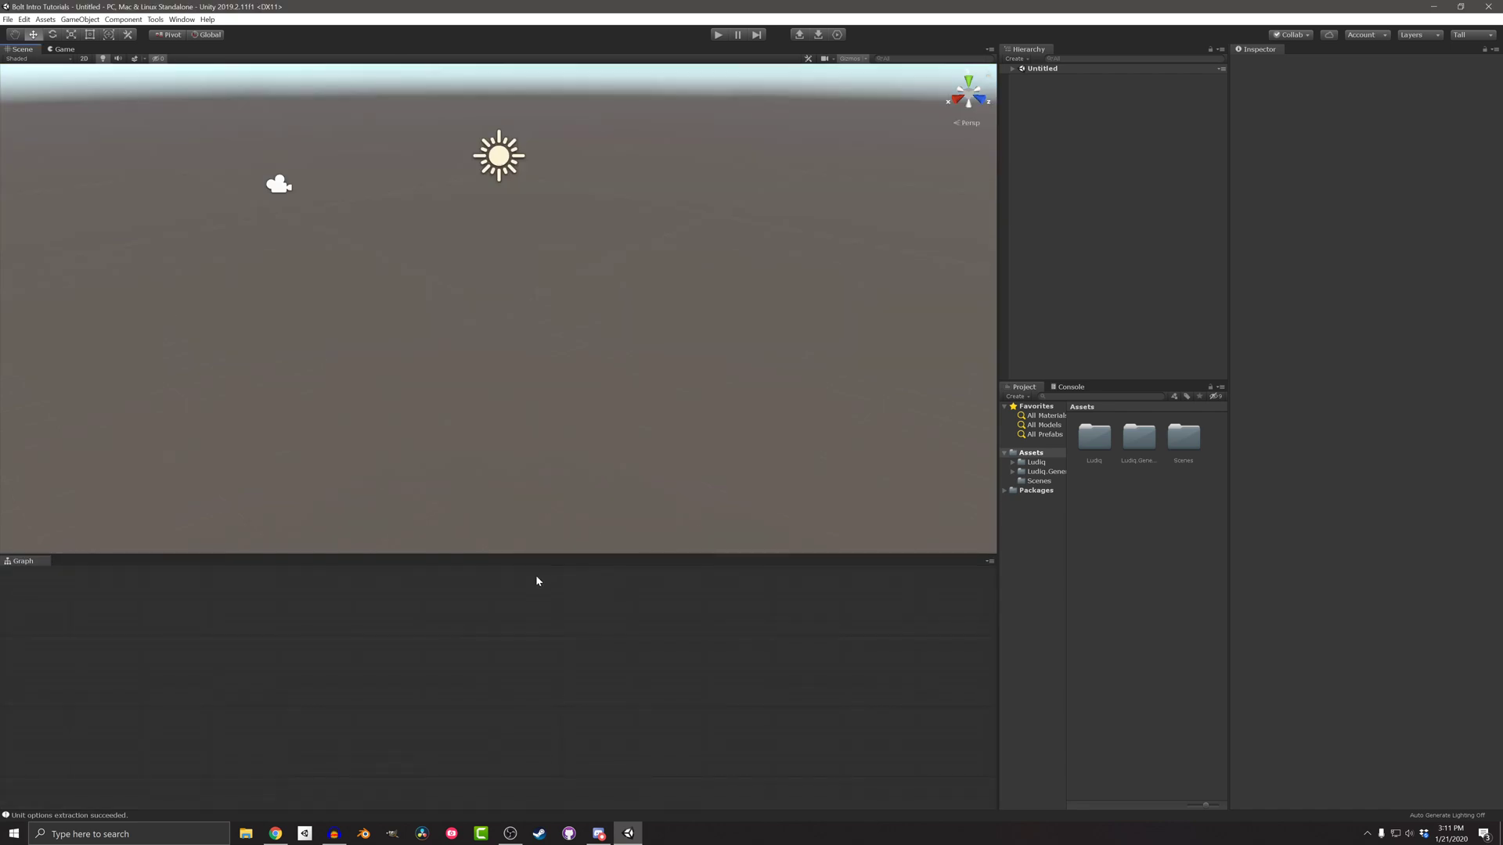
pyautogui.click(542, 576)
pyautogui.moveTo(547, 556); pyautogui.dragTo(550, 454)
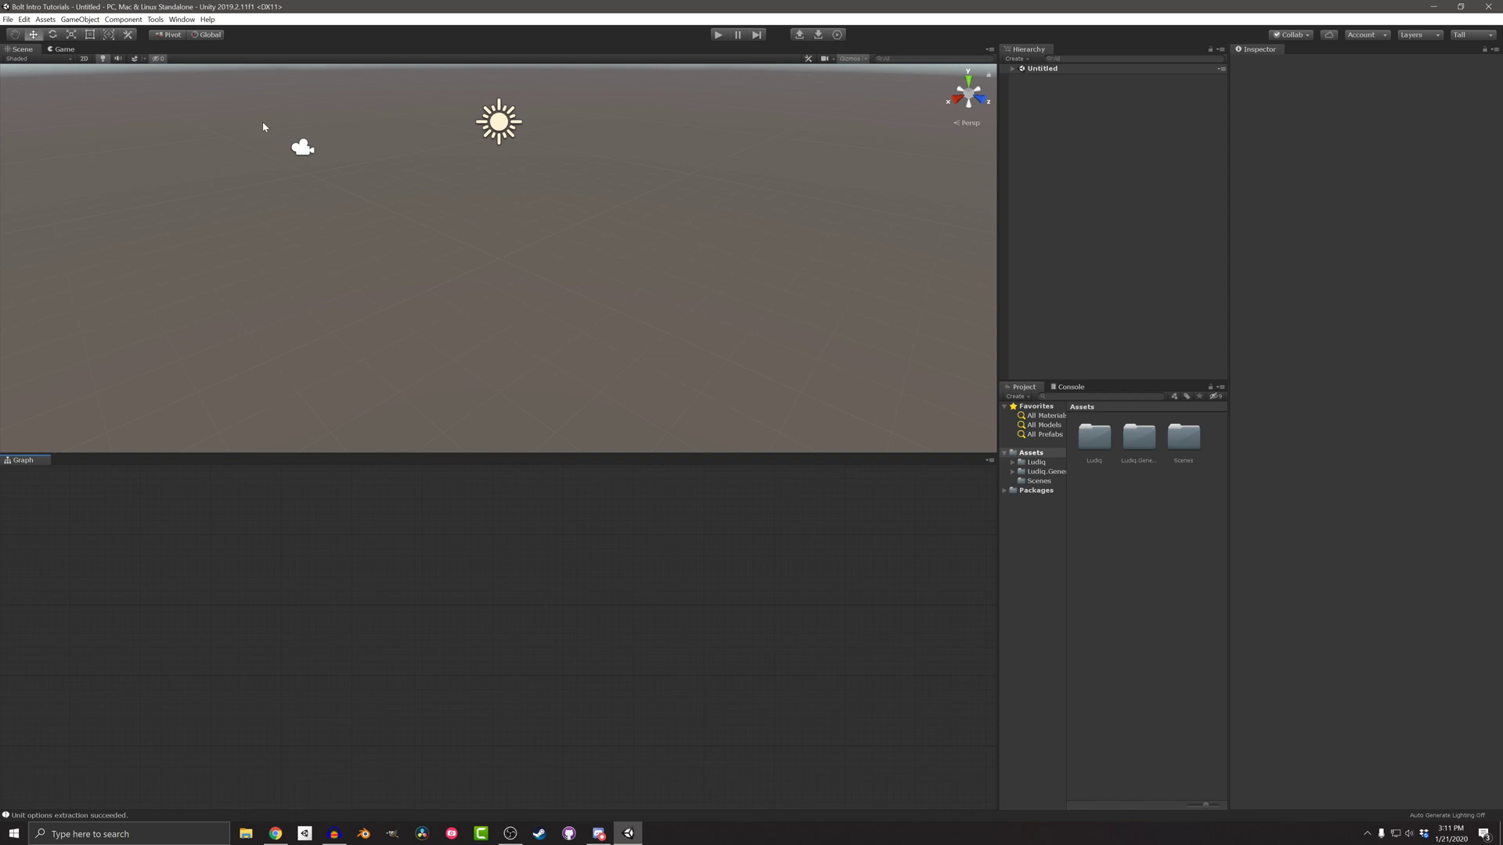
pyautogui.click(182, 19)
pyautogui.moveTo(235, 31)
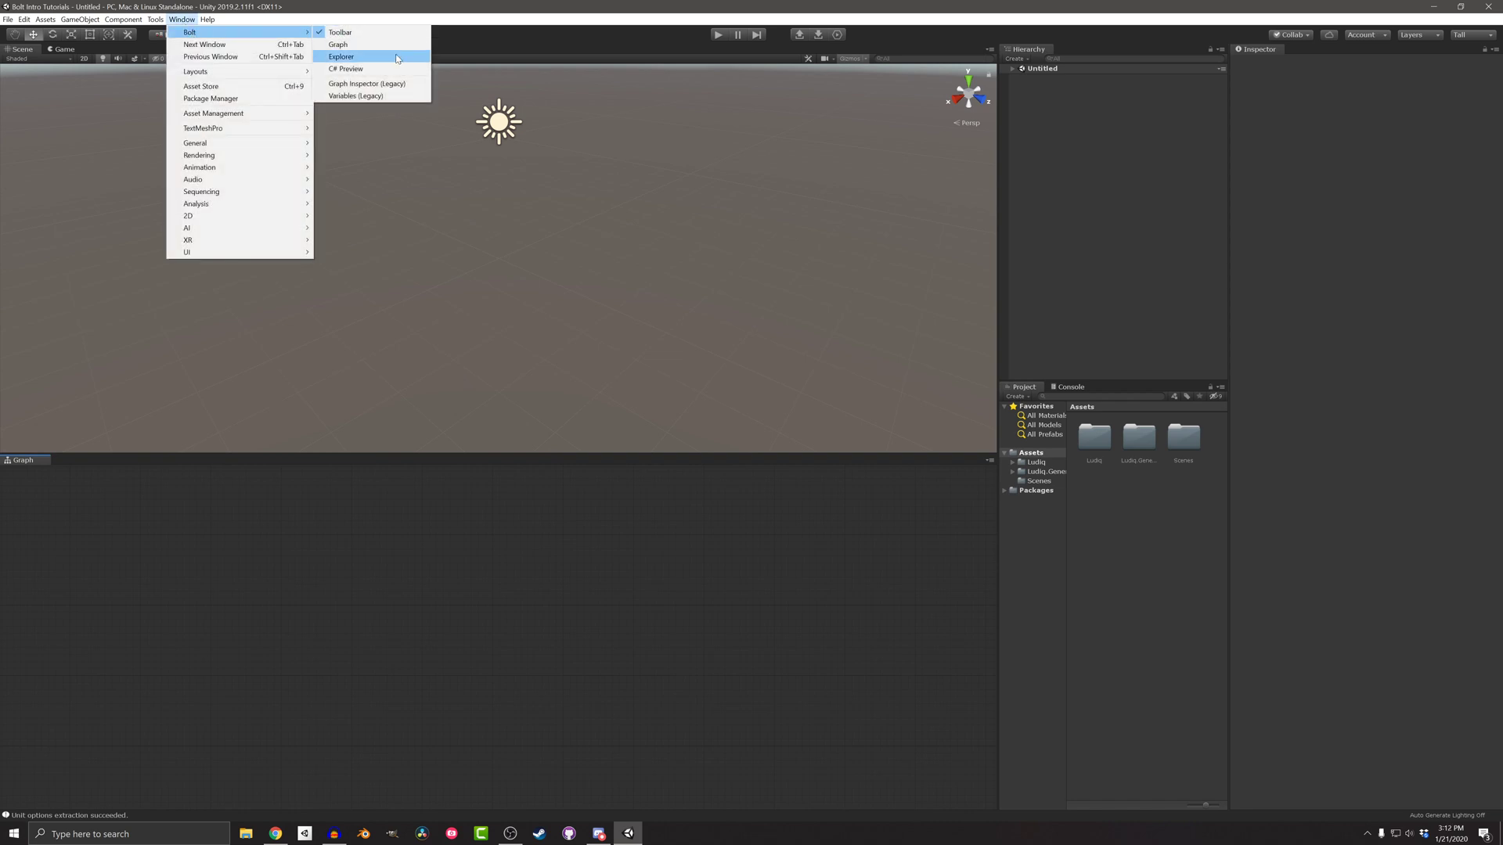
# - Open the Bolt Explorer, dock it beside the Graph window and narrow its panel
pyautogui.click(395, 59)
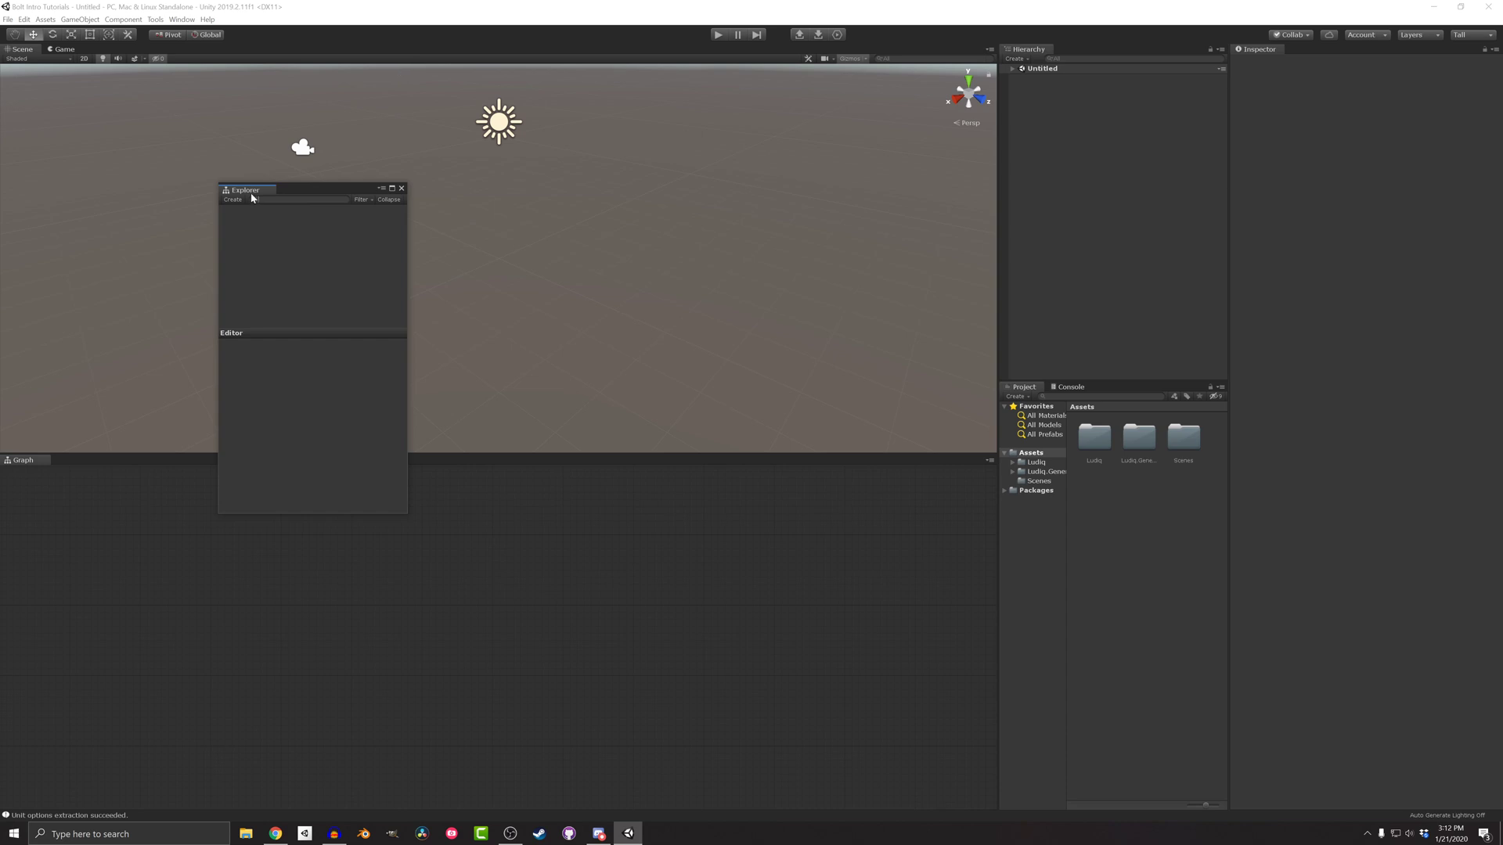
pyautogui.moveTo(252, 197); pyautogui.dragTo(97, 603)
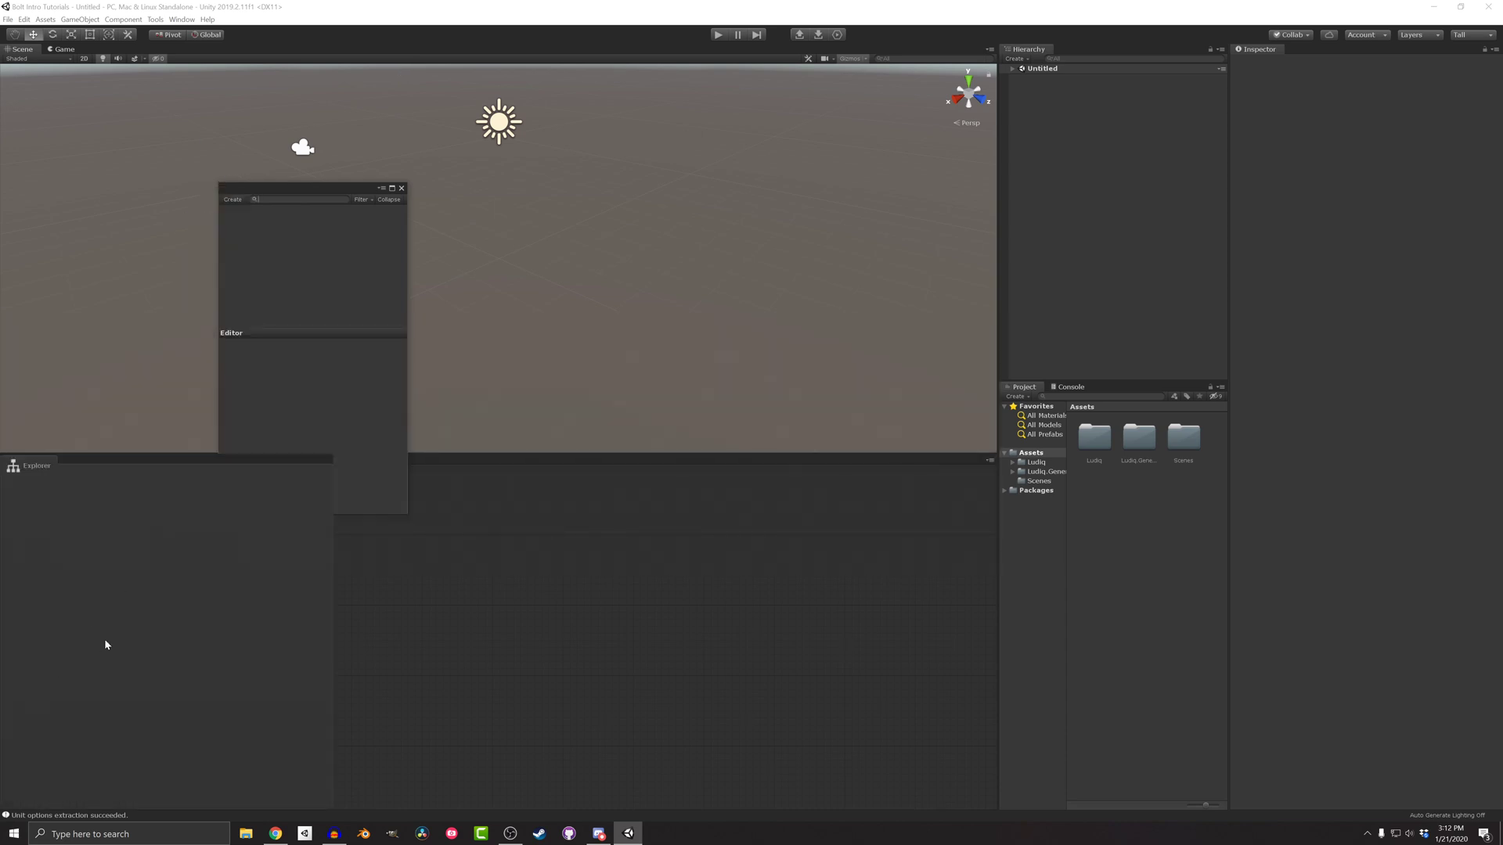
pyautogui.moveTo(333, 648); pyautogui.dragTo(219, 649)
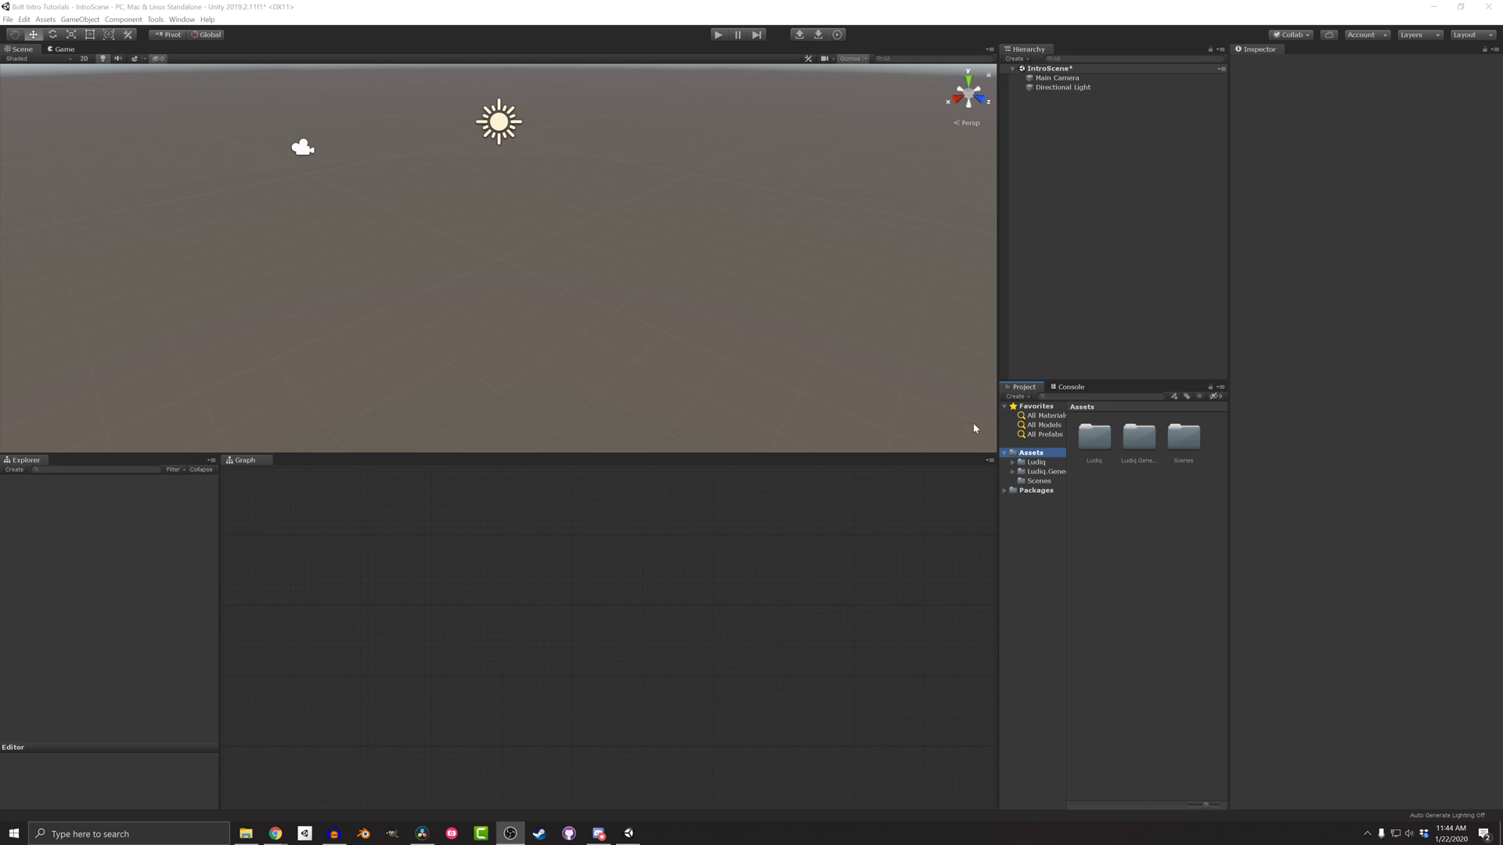
# - Create a folder named 'Bolt Classes' in Assets and open it
pyautogui.rightClick(1034, 456)
pyautogui.moveTo(1110, 460)
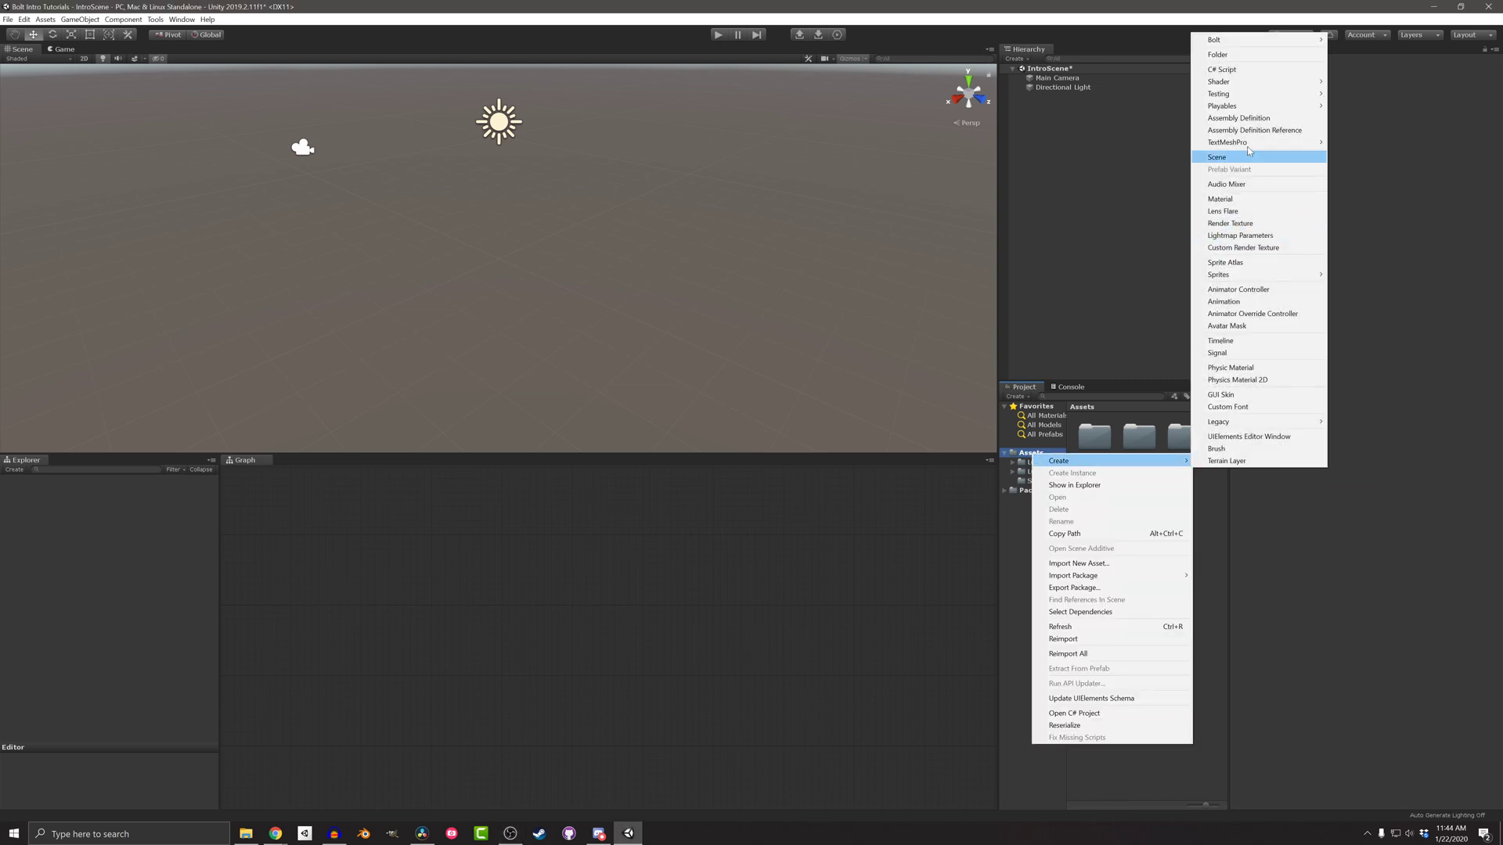
pyautogui.click(1222, 54)
pyautogui.write('Bol')
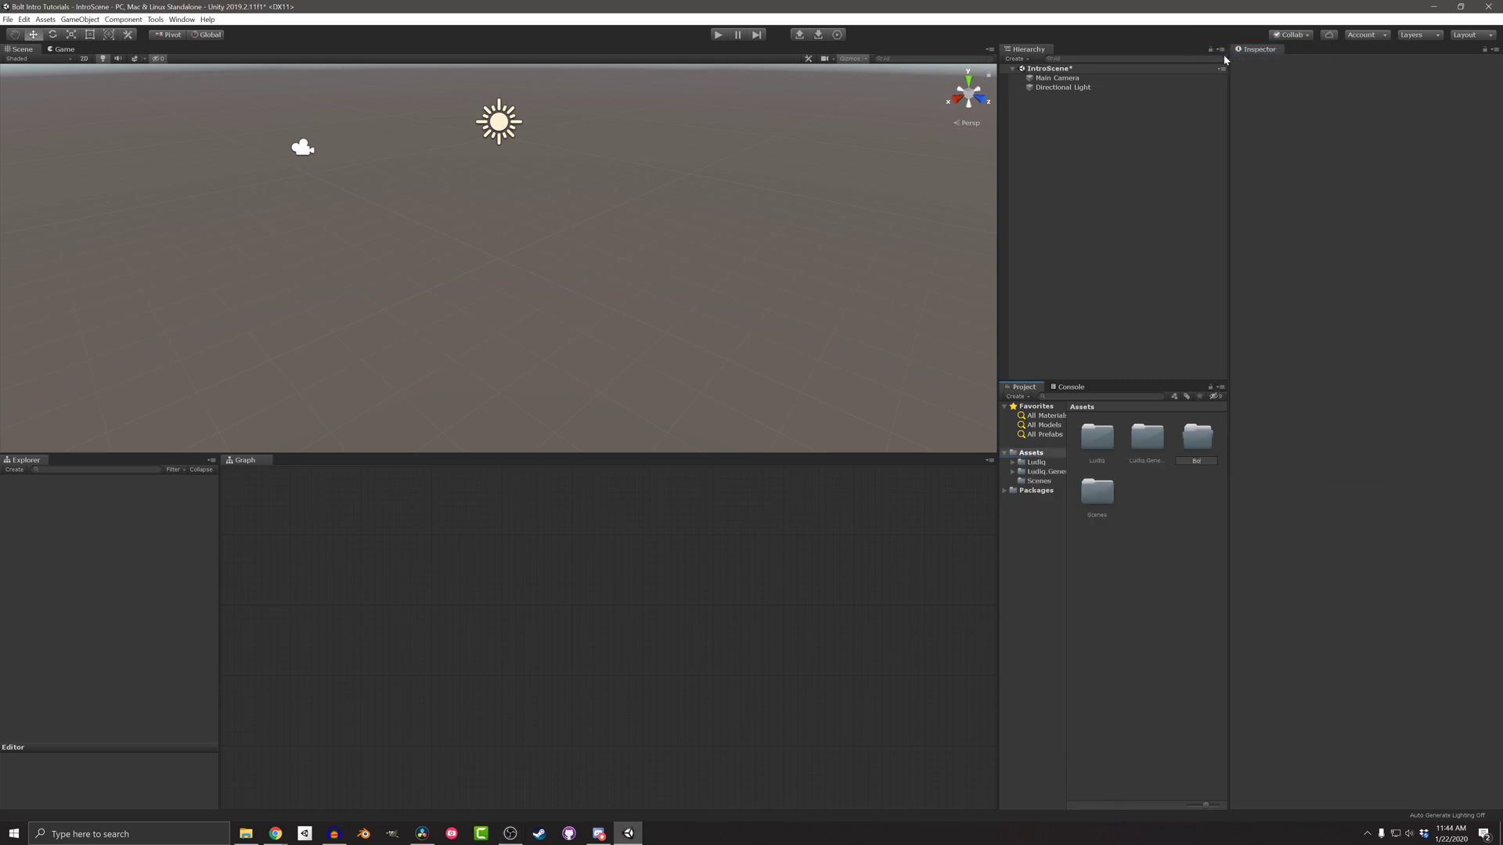
pyautogui.write('lt Classes')
pyautogui.press('Return')
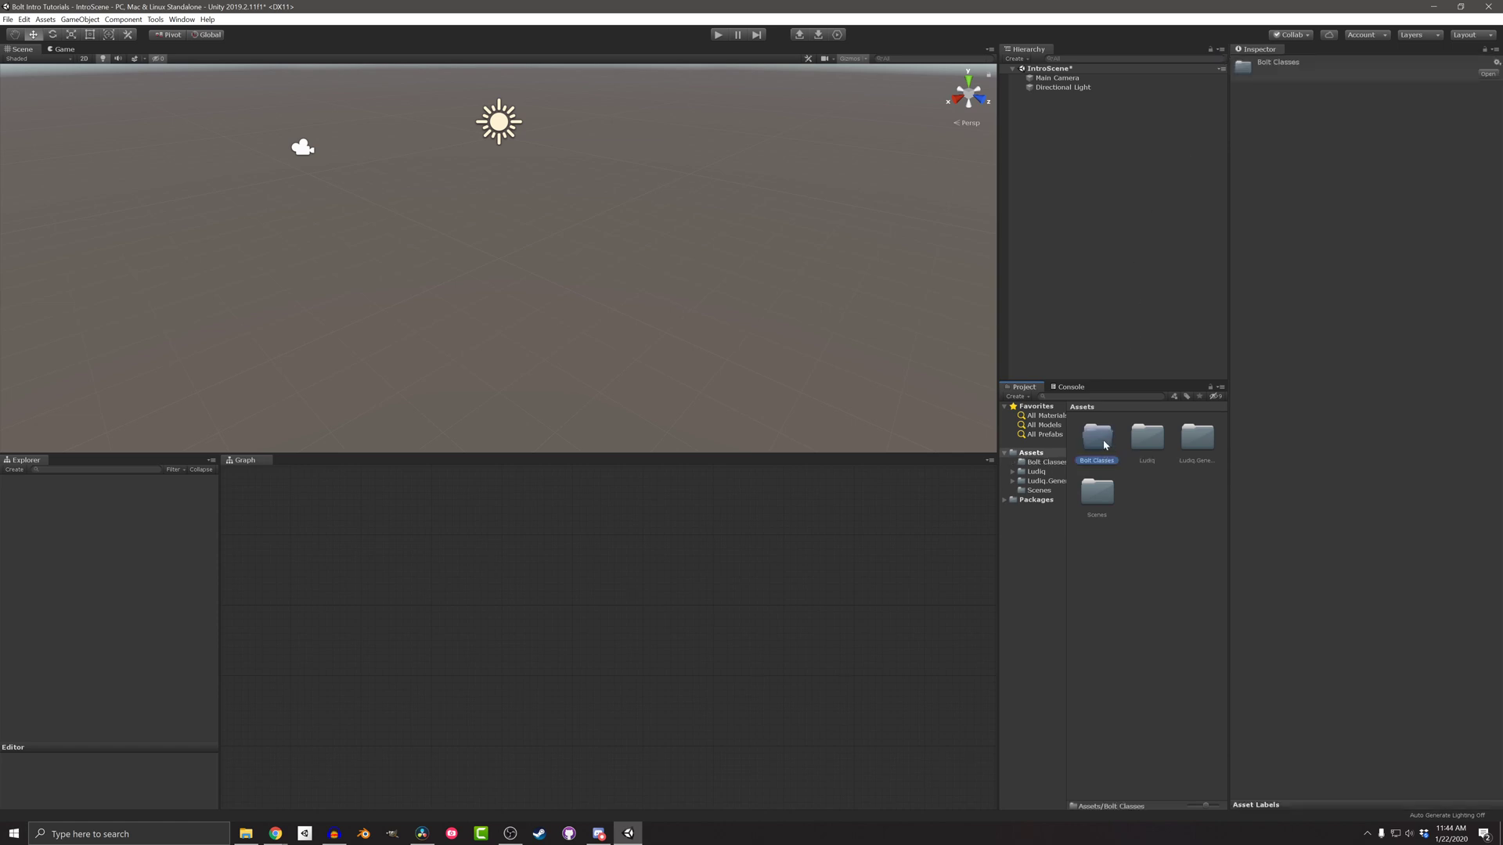
pyautogui.doubleClick(1108, 438)
# - Create a Bolt class definition named 'Demo' in Bolt Classes and select it in Explorer
pyautogui.rightClick(1091, 484)
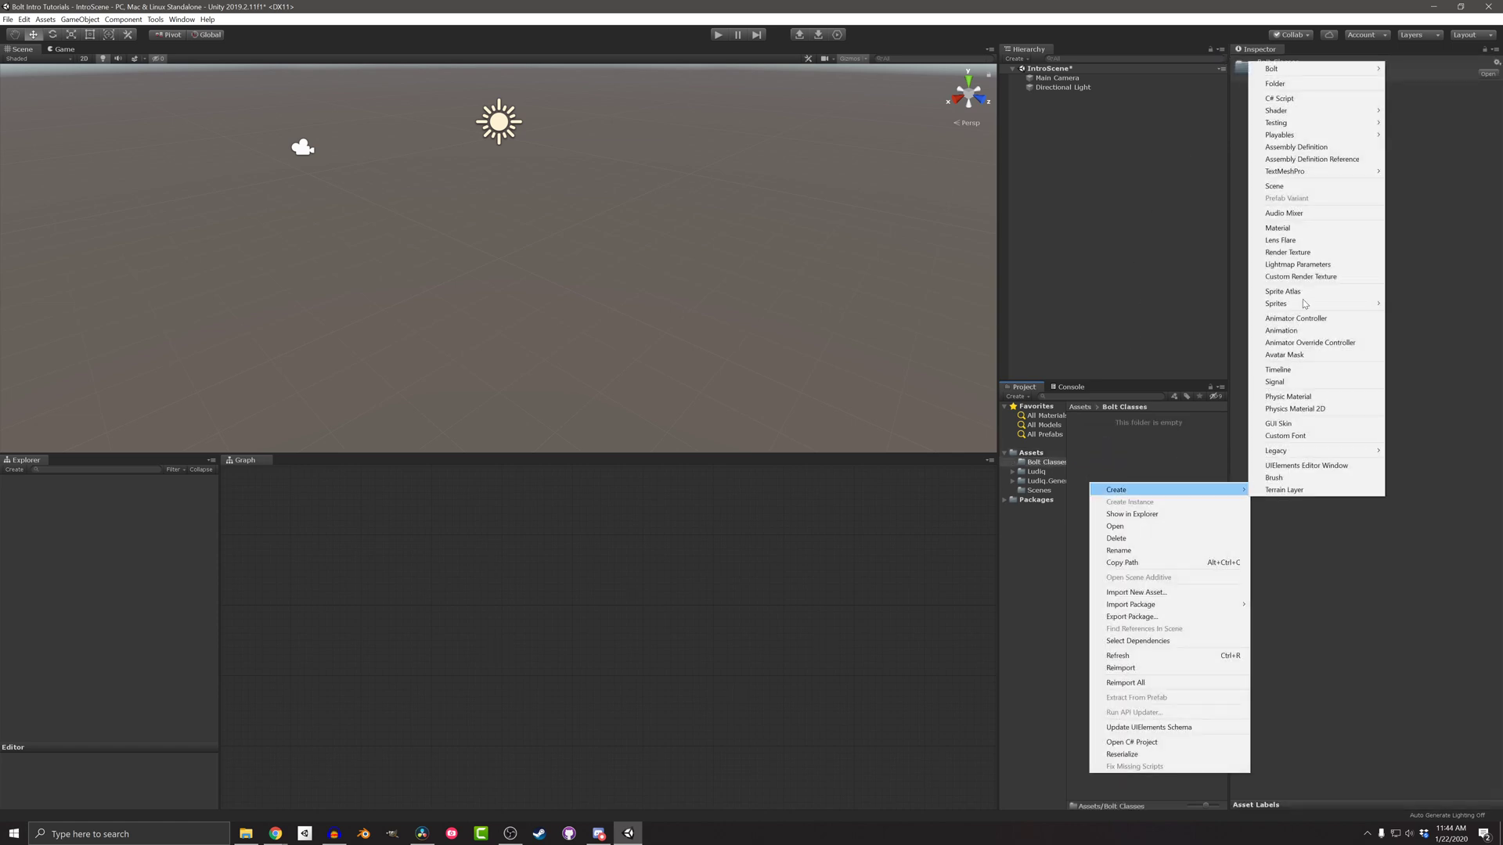
pyautogui.moveTo(1306, 68)
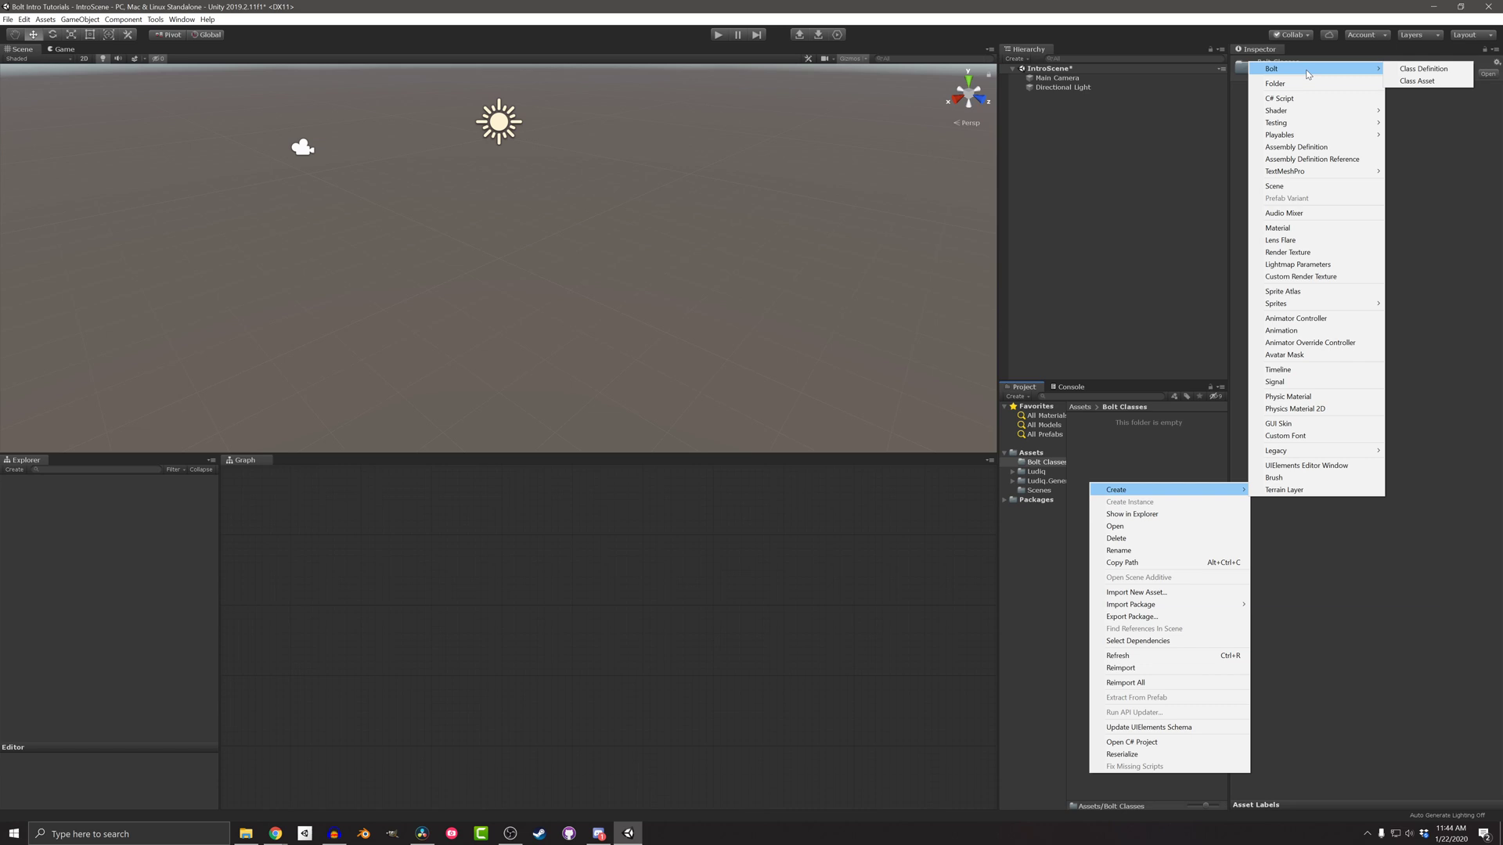
pyautogui.click(1409, 71)
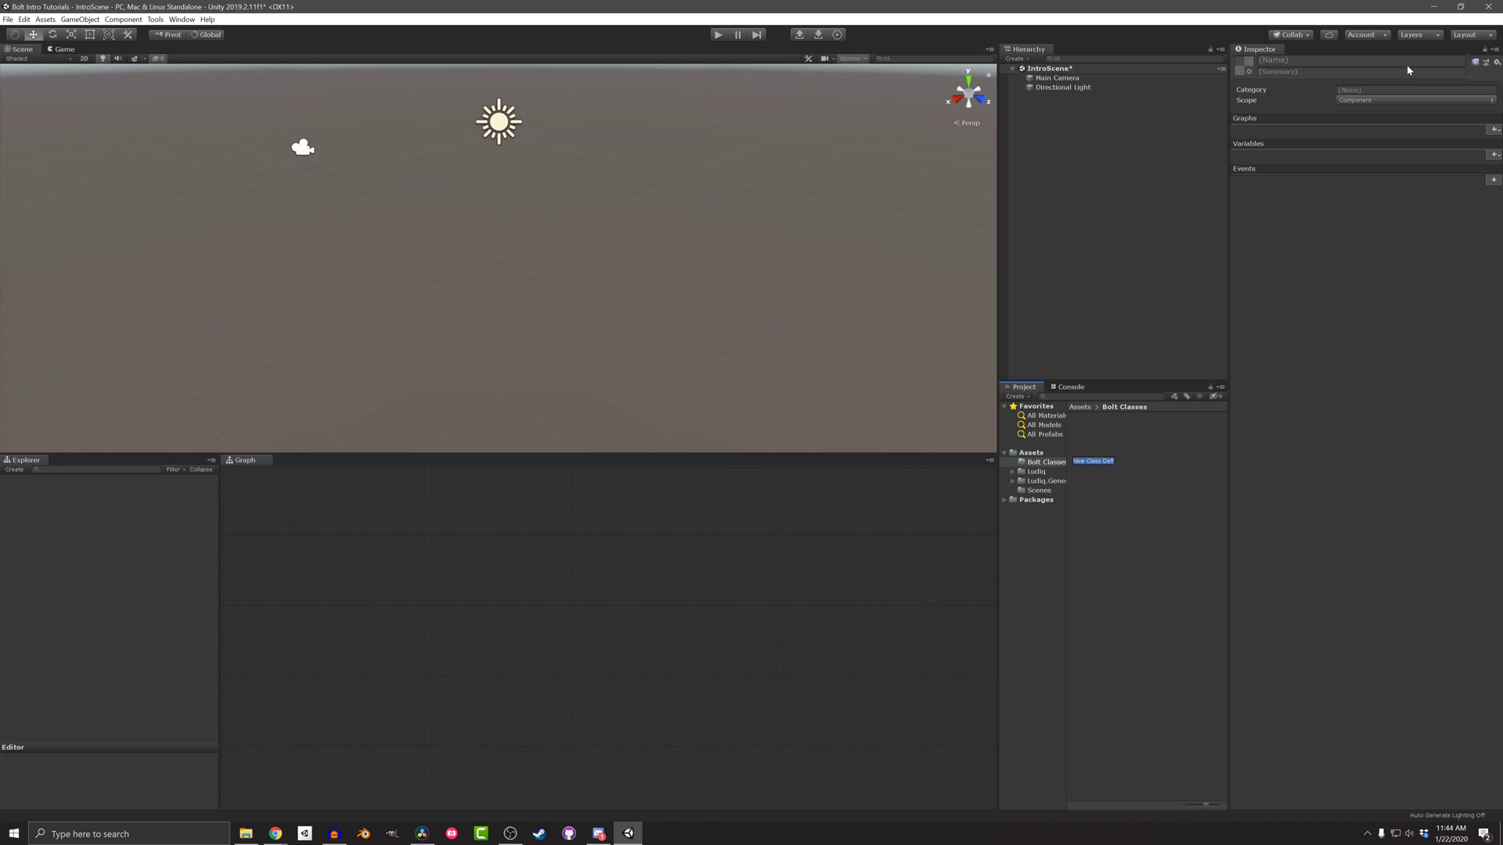
pyautogui.write('P')
pyautogui.write('efi')
pyautogui.press('Return')
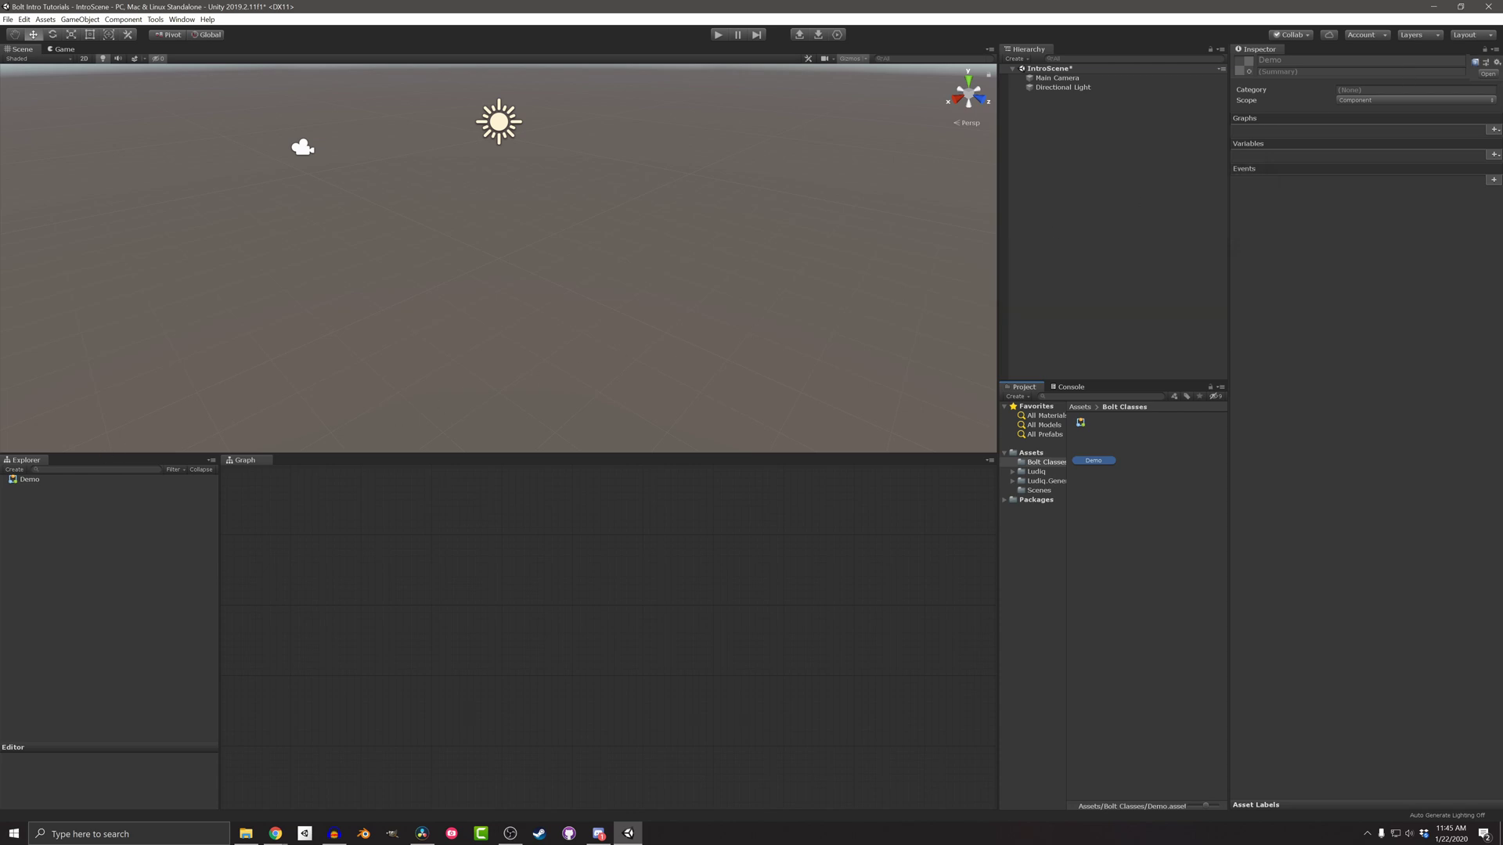
pyautogui.click(29, 480)
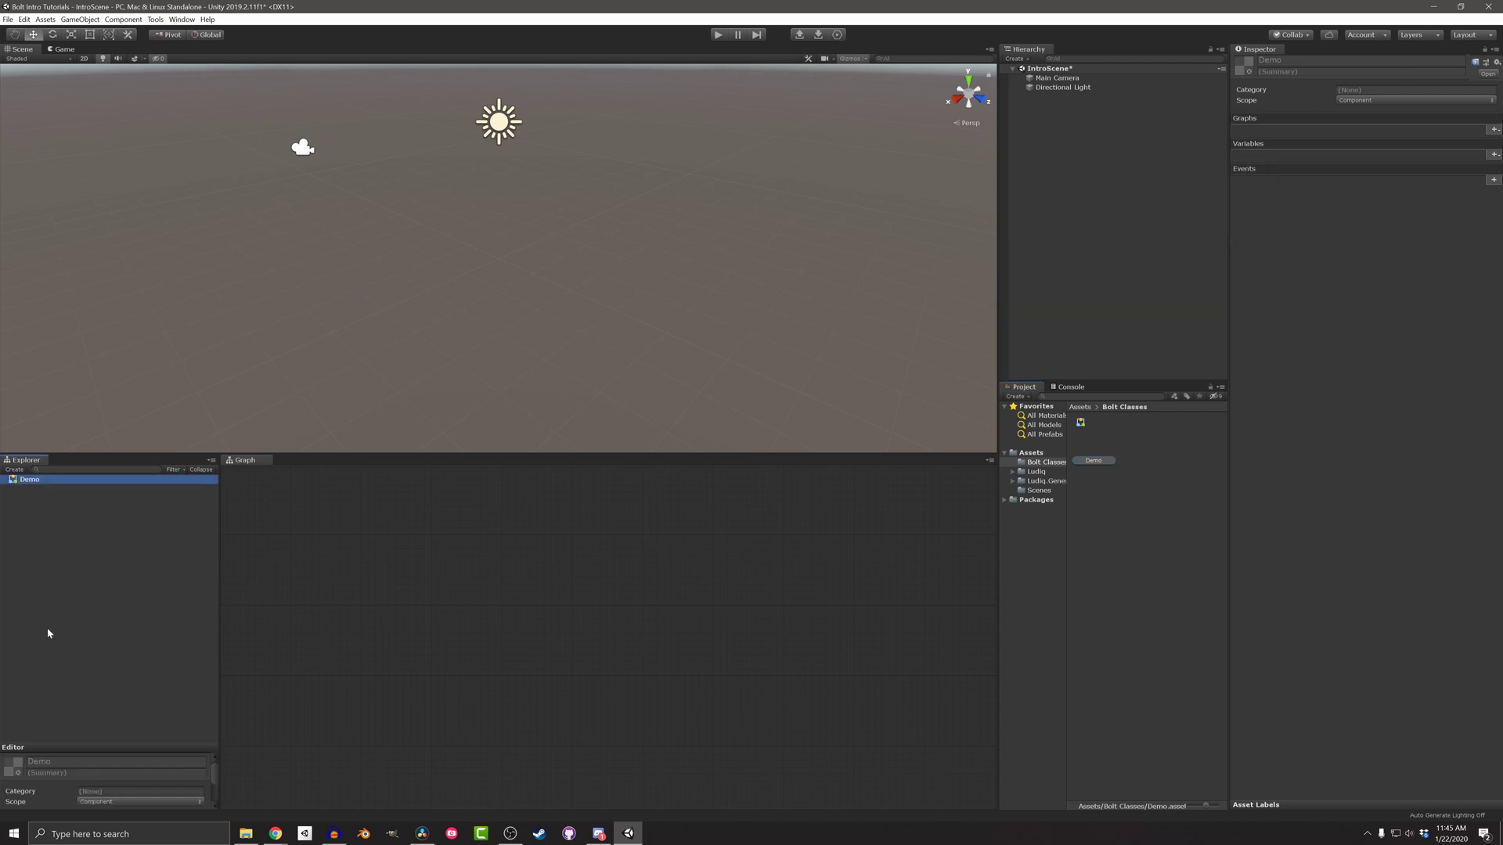
# - Reveal Demo's graphs panel and add an untitled Flow Behaviour graph to Demo
pyautogui.moveTo(53, 747); pyautogui.dragTo(61, 637)
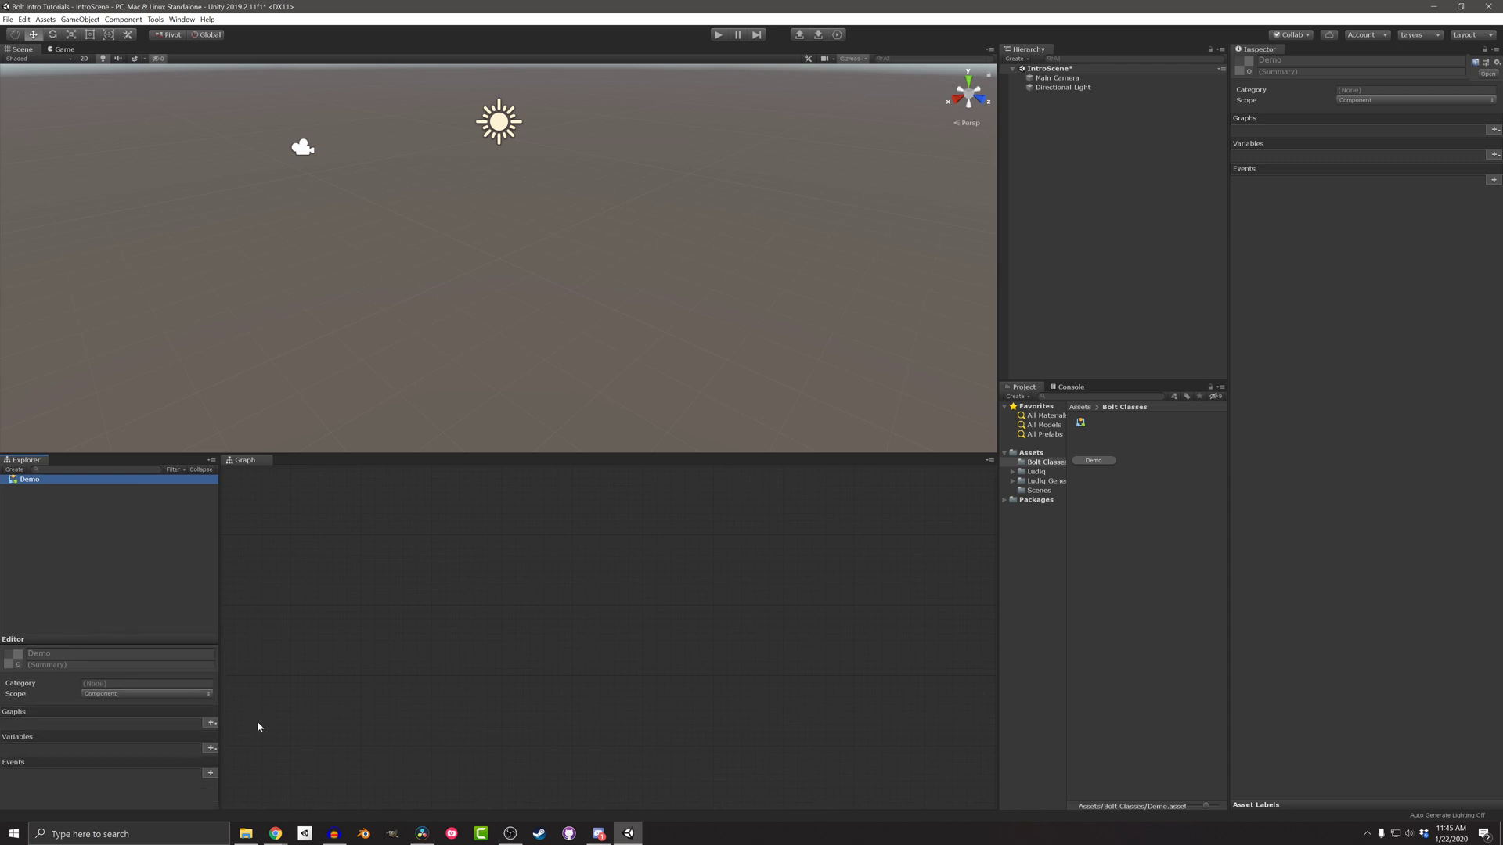
pyautogui.rightClick(31, 486)
pyautogui.moveTo(66, 528)
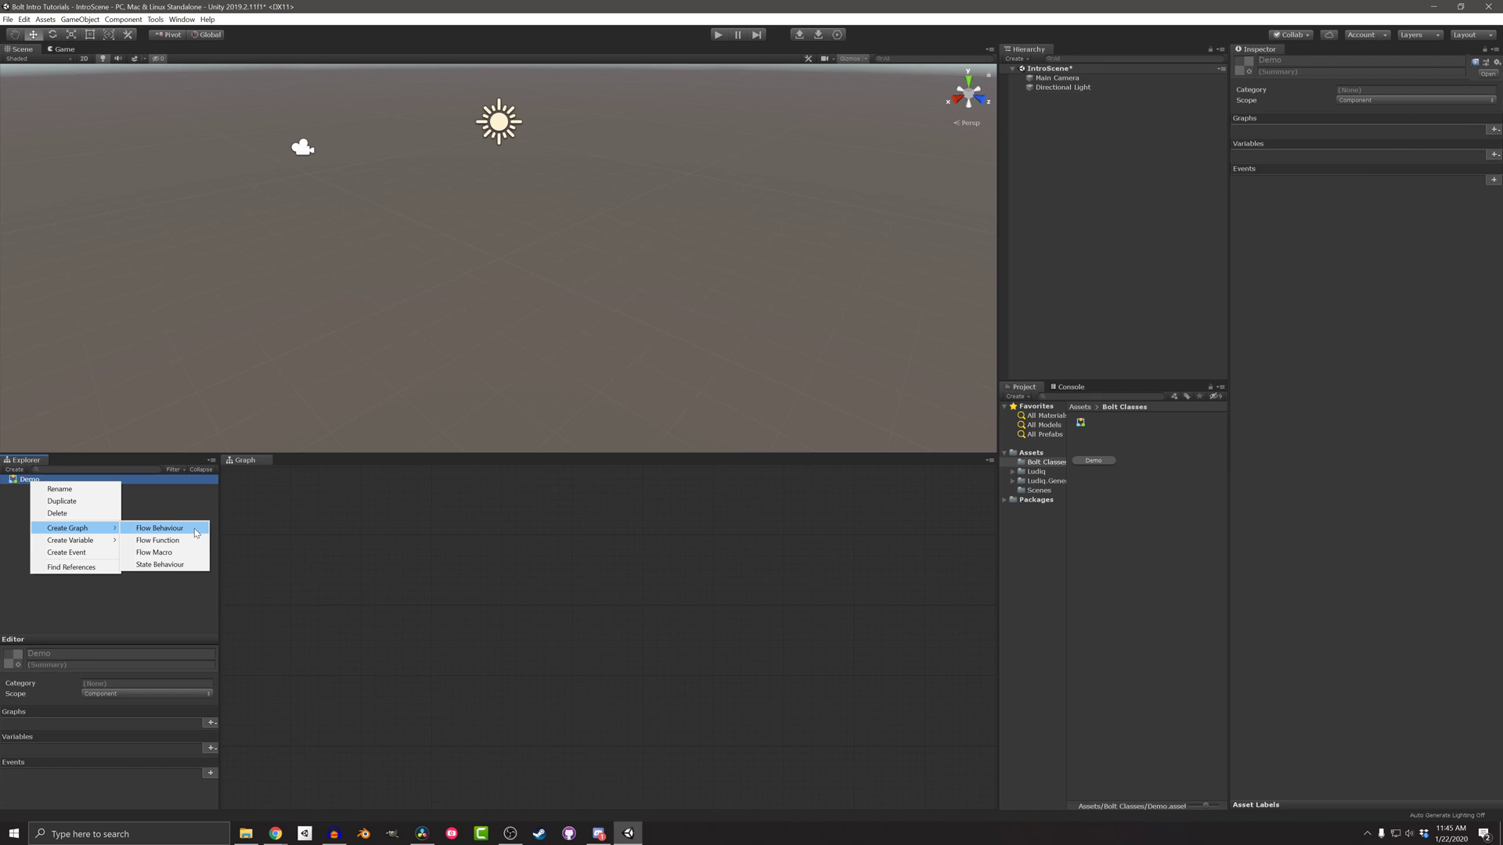
pyautogui.click(195, 533)
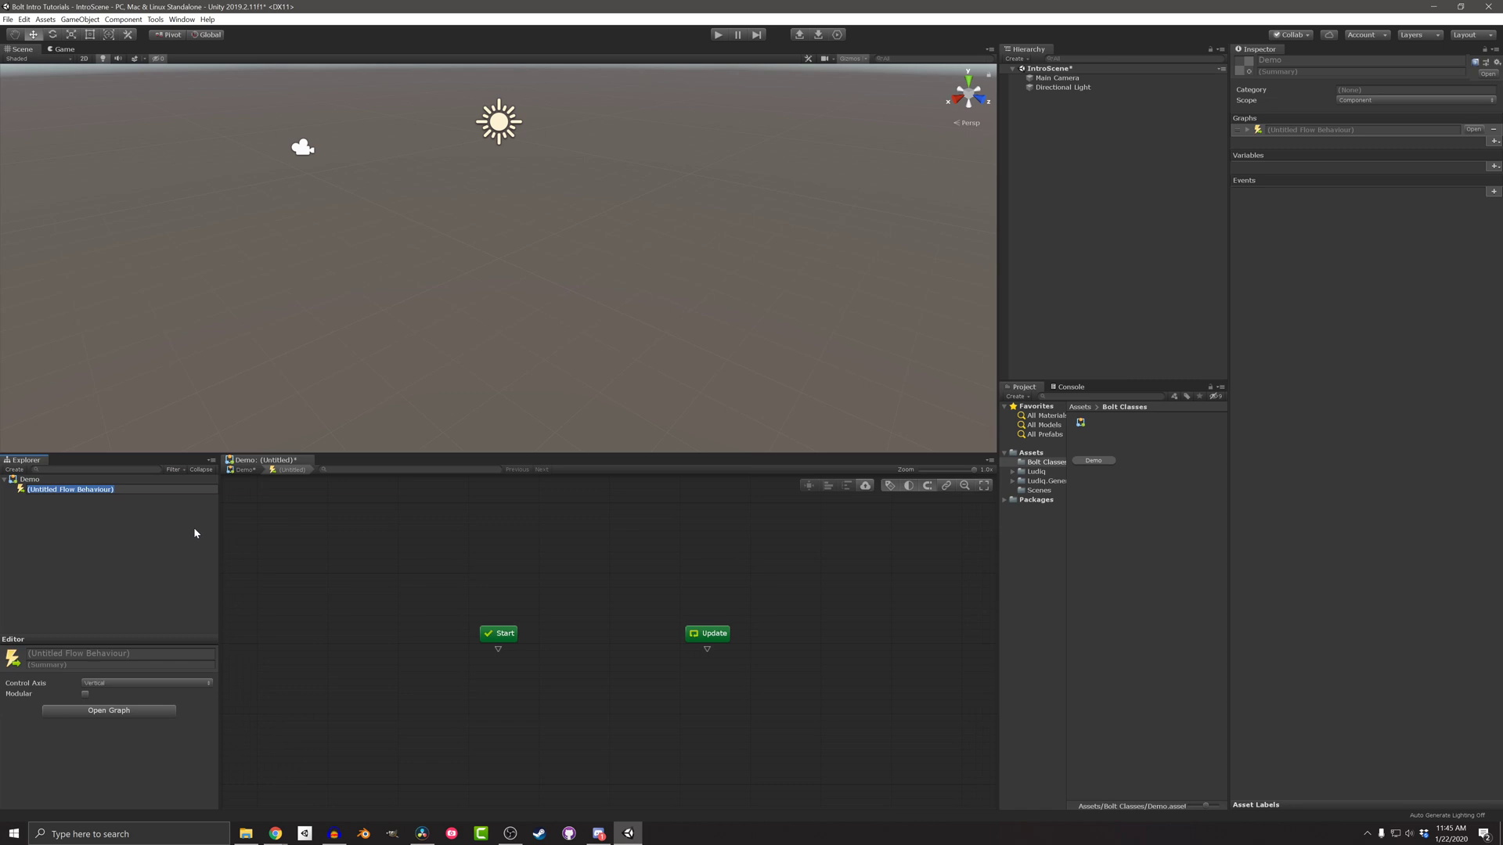
pyautogui.write('Example')
# - Name the Demo graph 'Example' and move the Start and Update nodes higher on the canvas
pyautogui.press('Return')
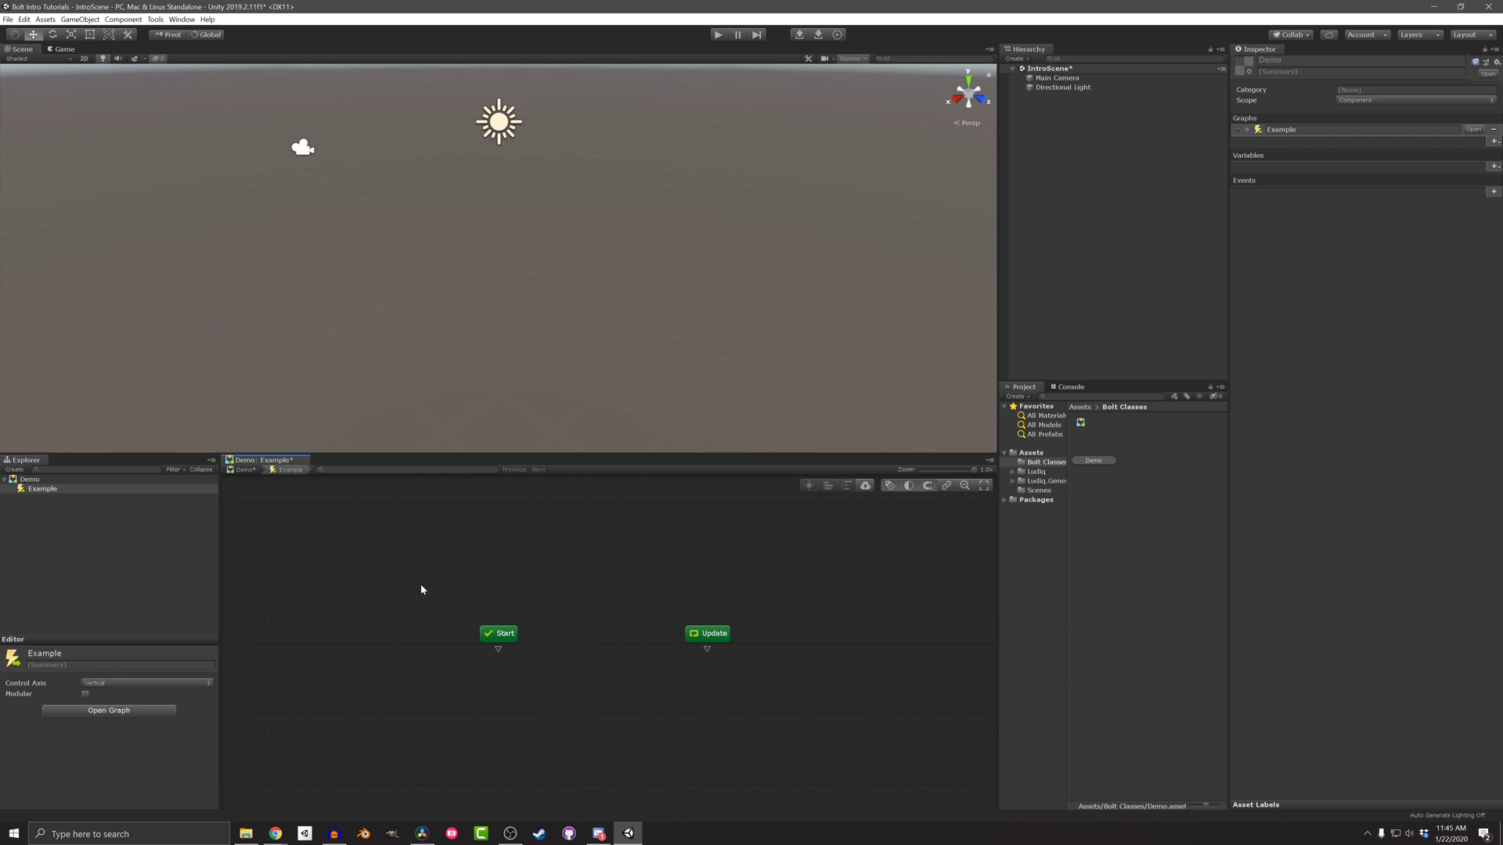
pyautogui.moveTo(420, 588); pyautogui.dragTo(754, 694)
pyautogui.moveTo(723, 637); pyautogui.dragTo(707, 526)
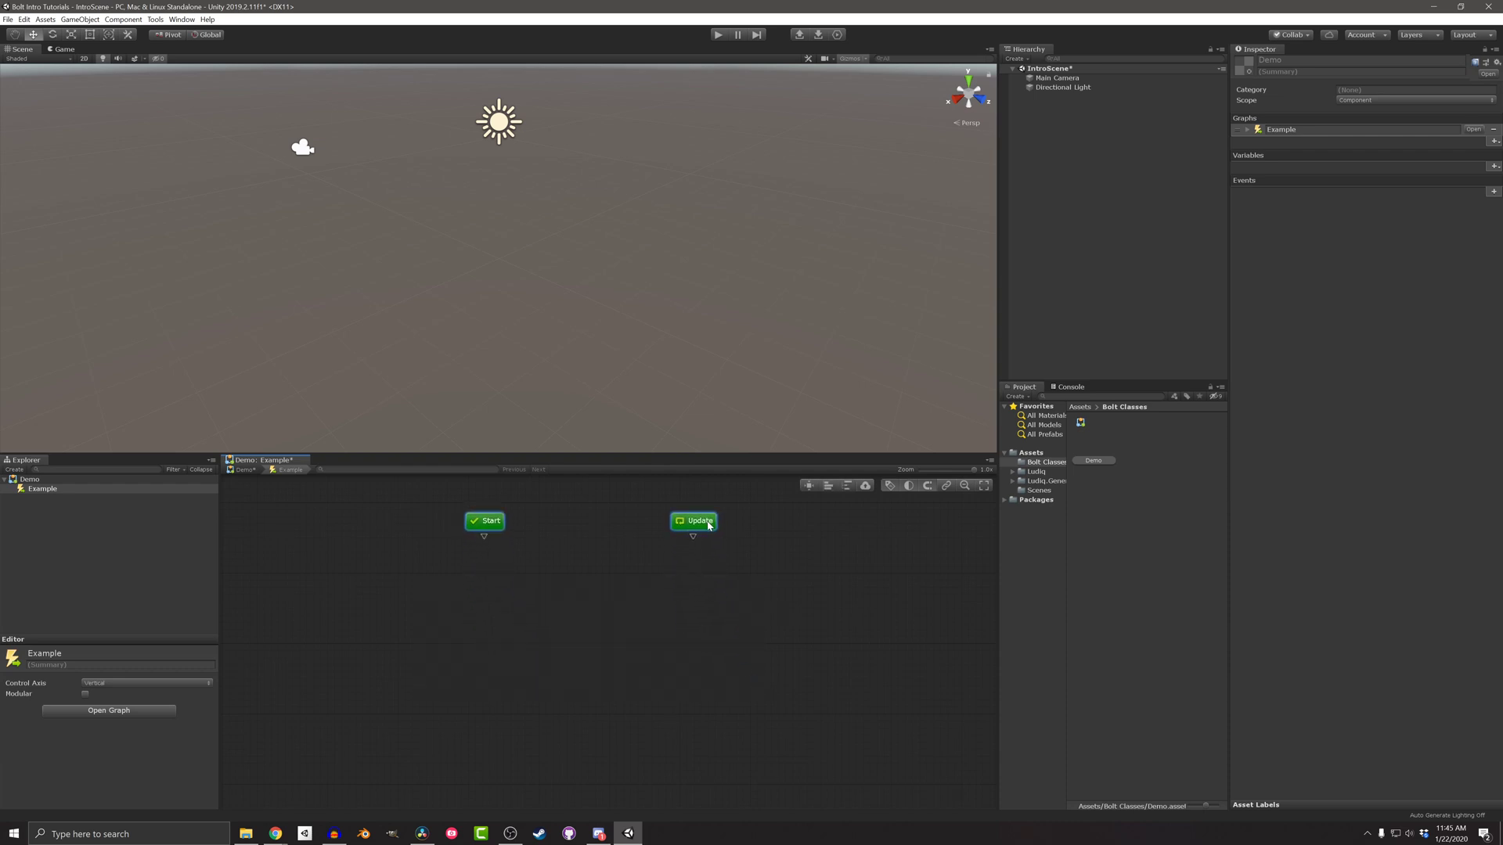
pyautogui.click(697, 596)
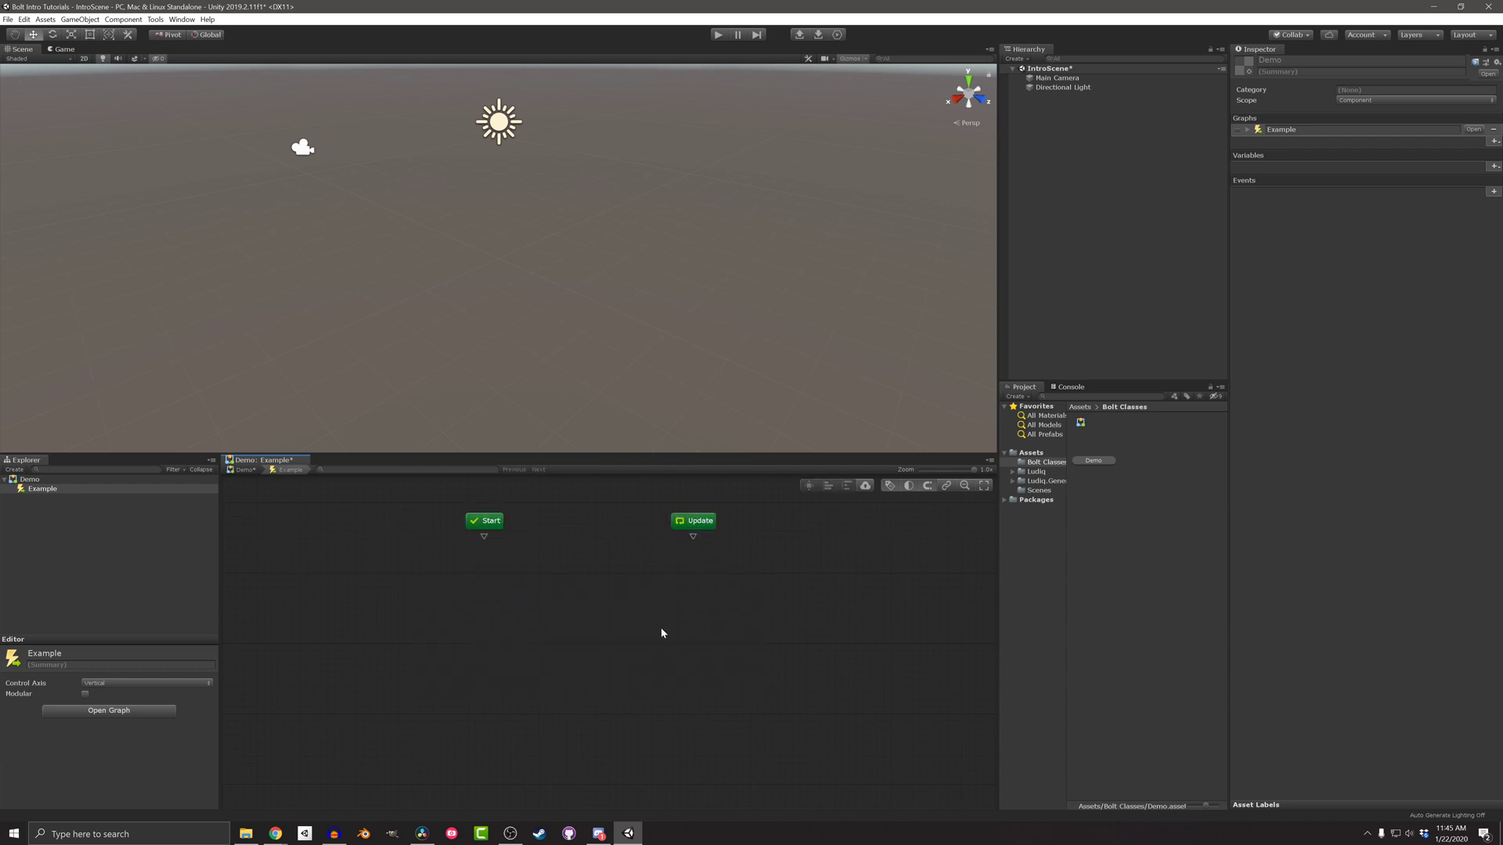
pyautogui.moveTo(484, 537); pyautogui.dragTo(484, 605)
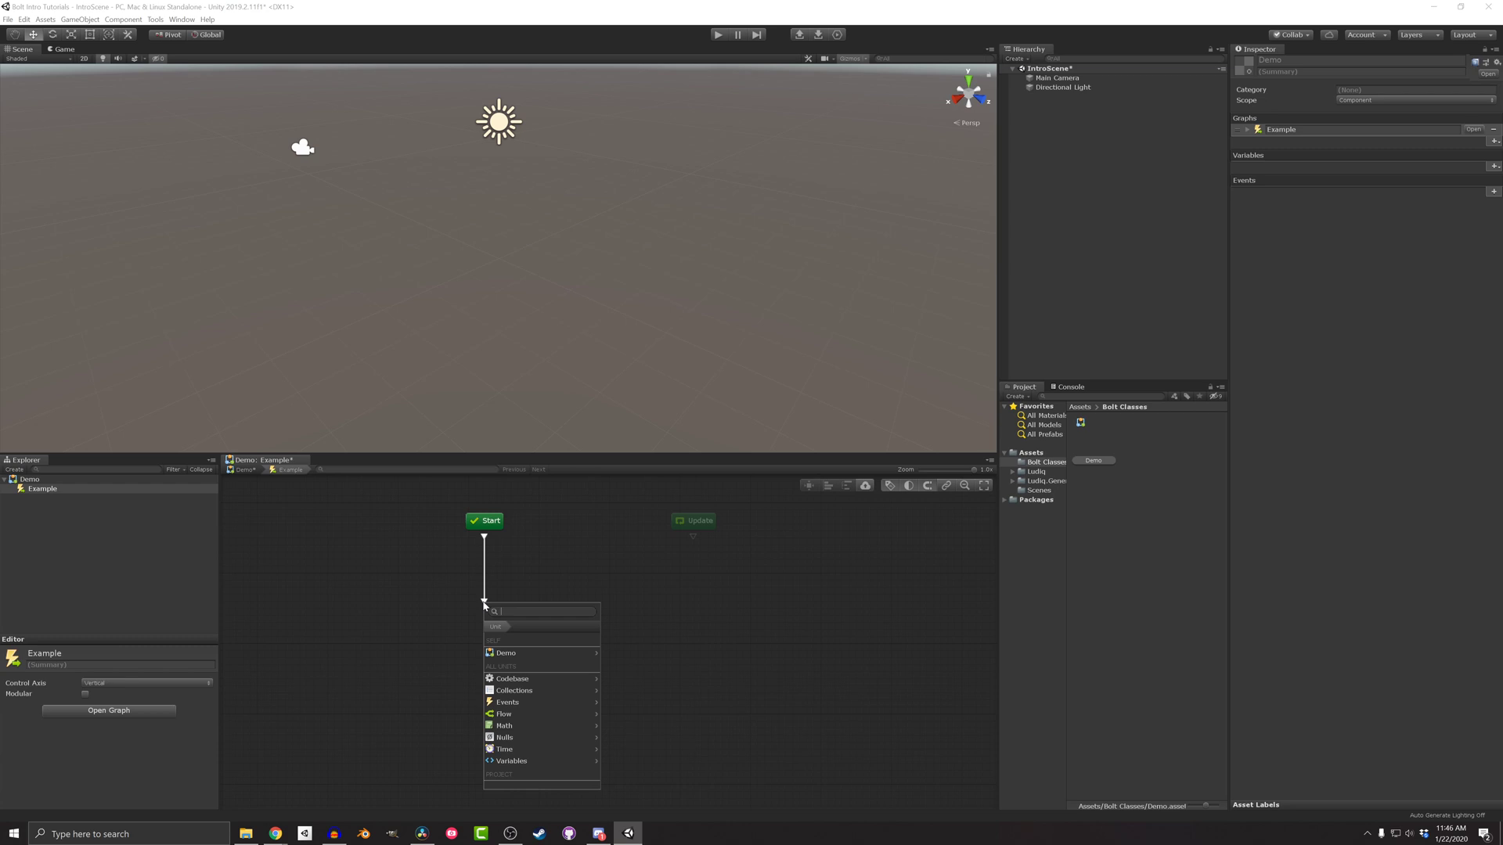
pyautogui.press('Escape')
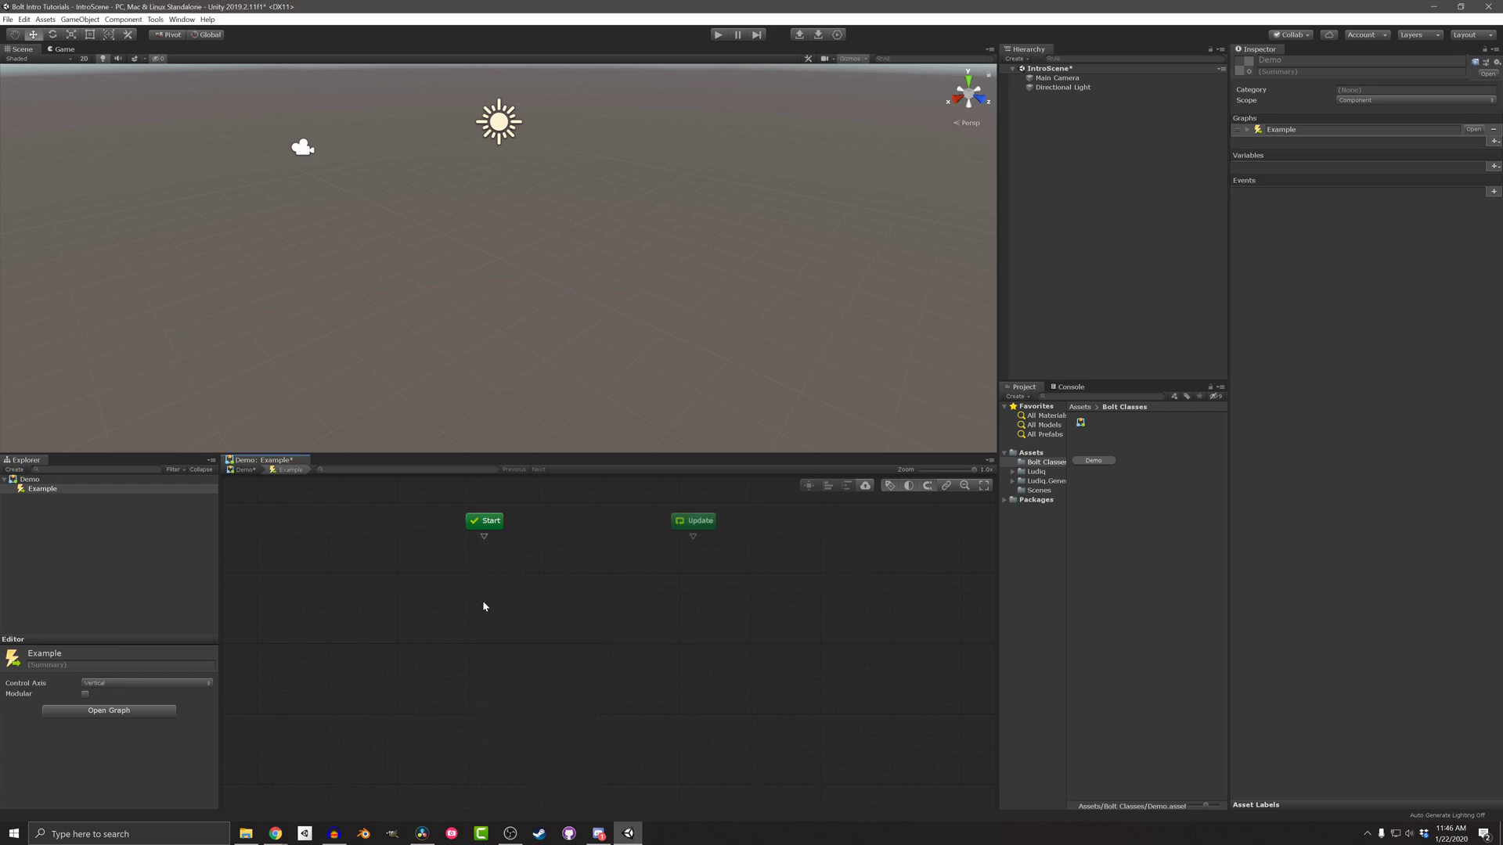
pyautogui.rightClick(549, 570)
pyautogui.click(604, 577)
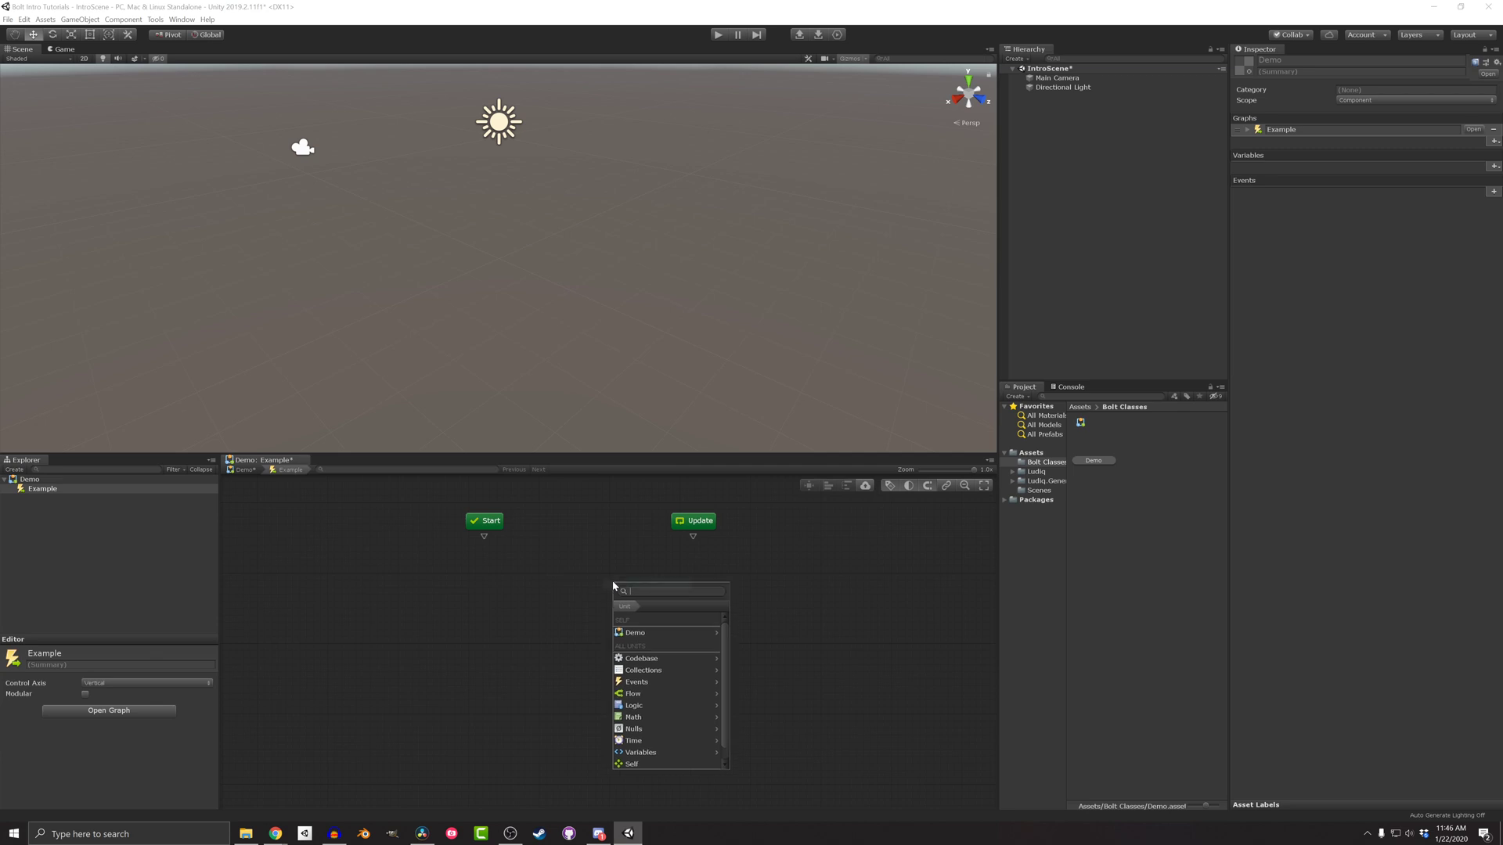
pyautogui.write('transform po')
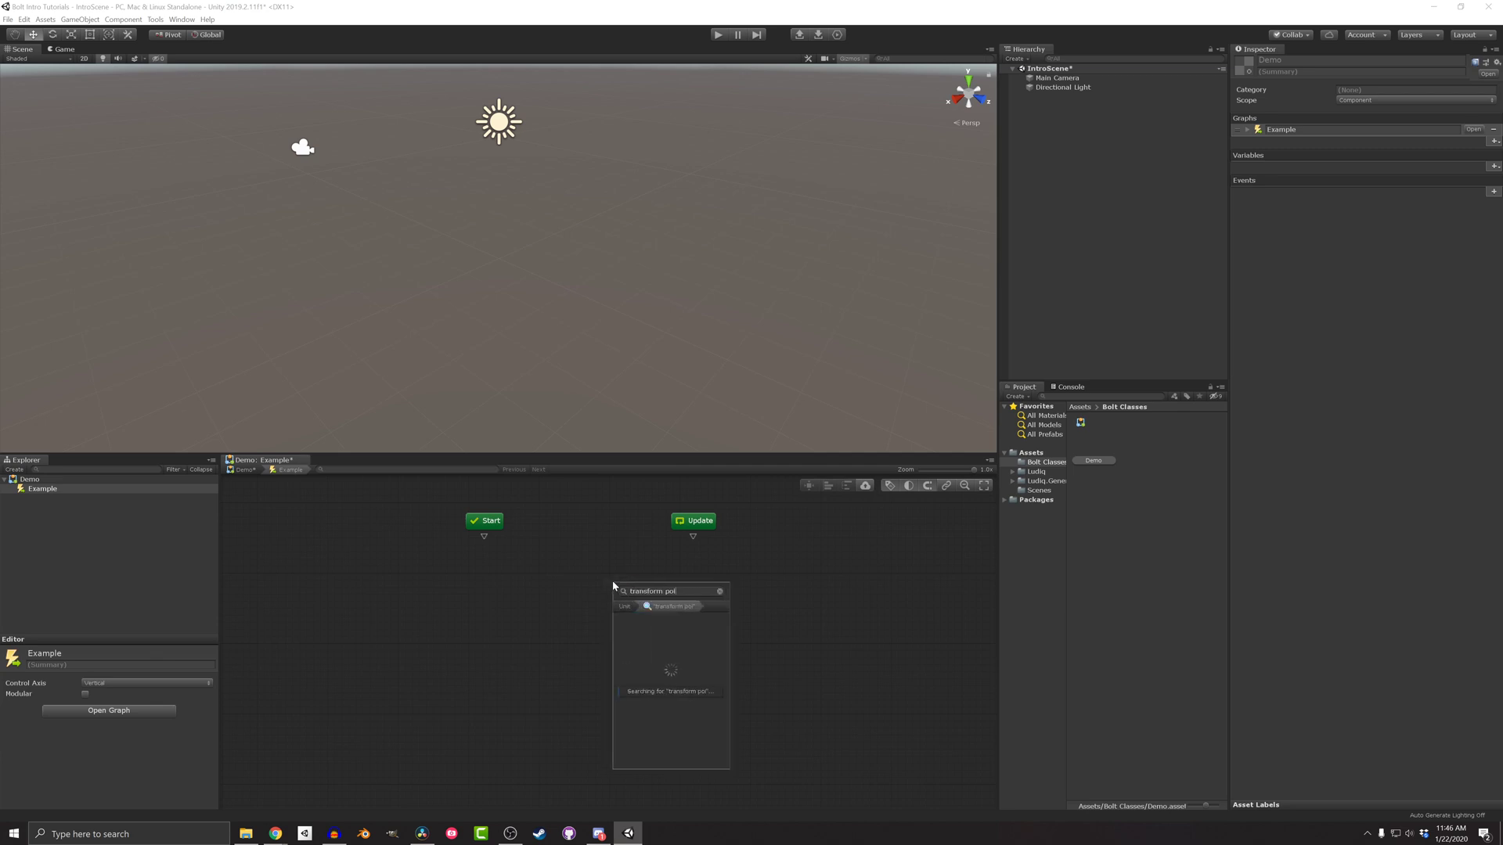
pyautogui.write('sit')
pyautogui.write('ion')
pyautogui.hotkey('ctrl', 'a')
pyautogui.write('pos')
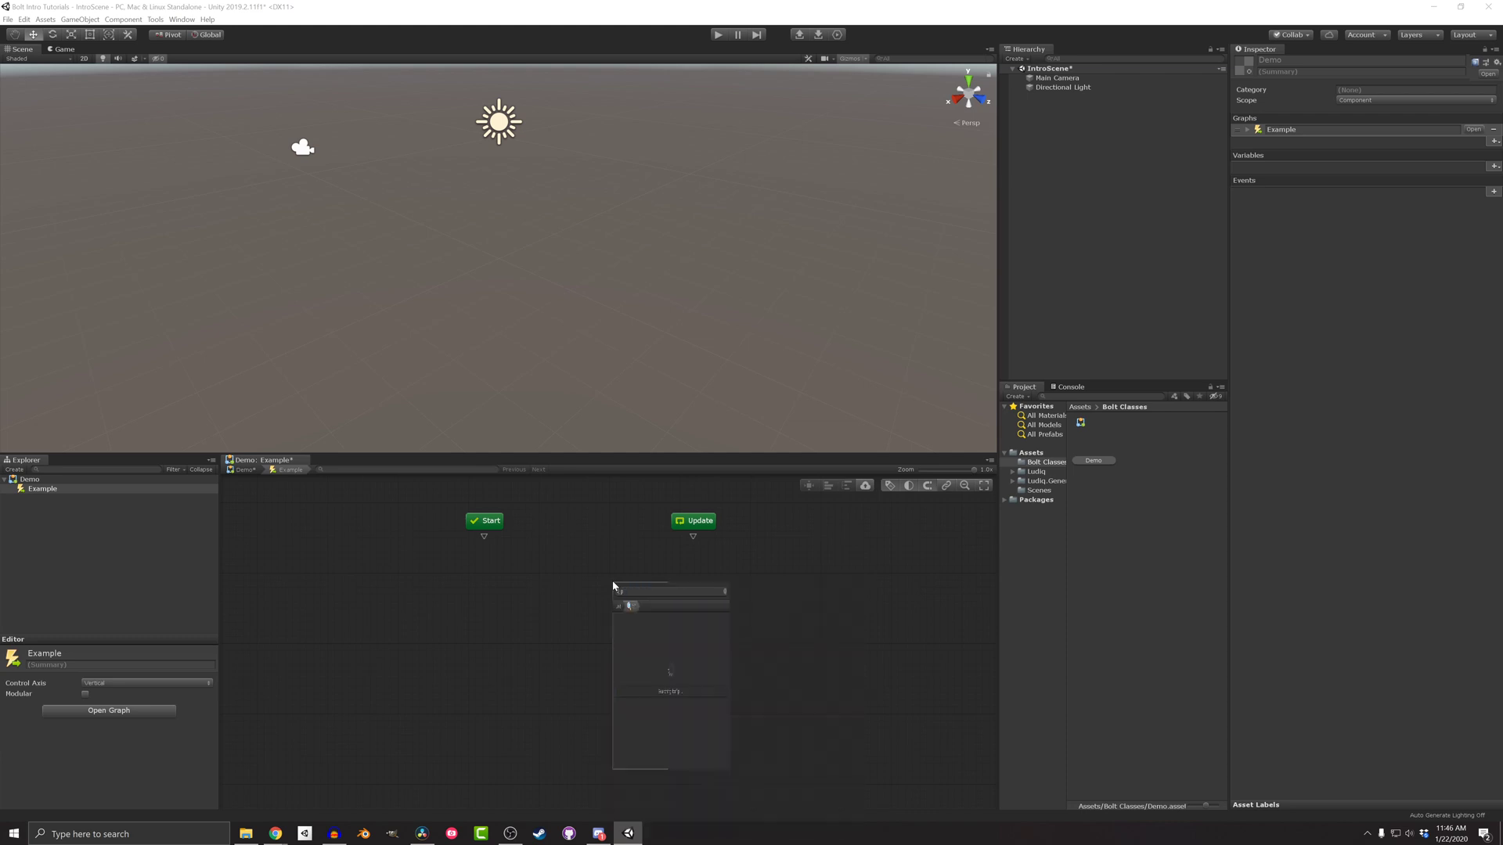
pyautogui.write('ition')
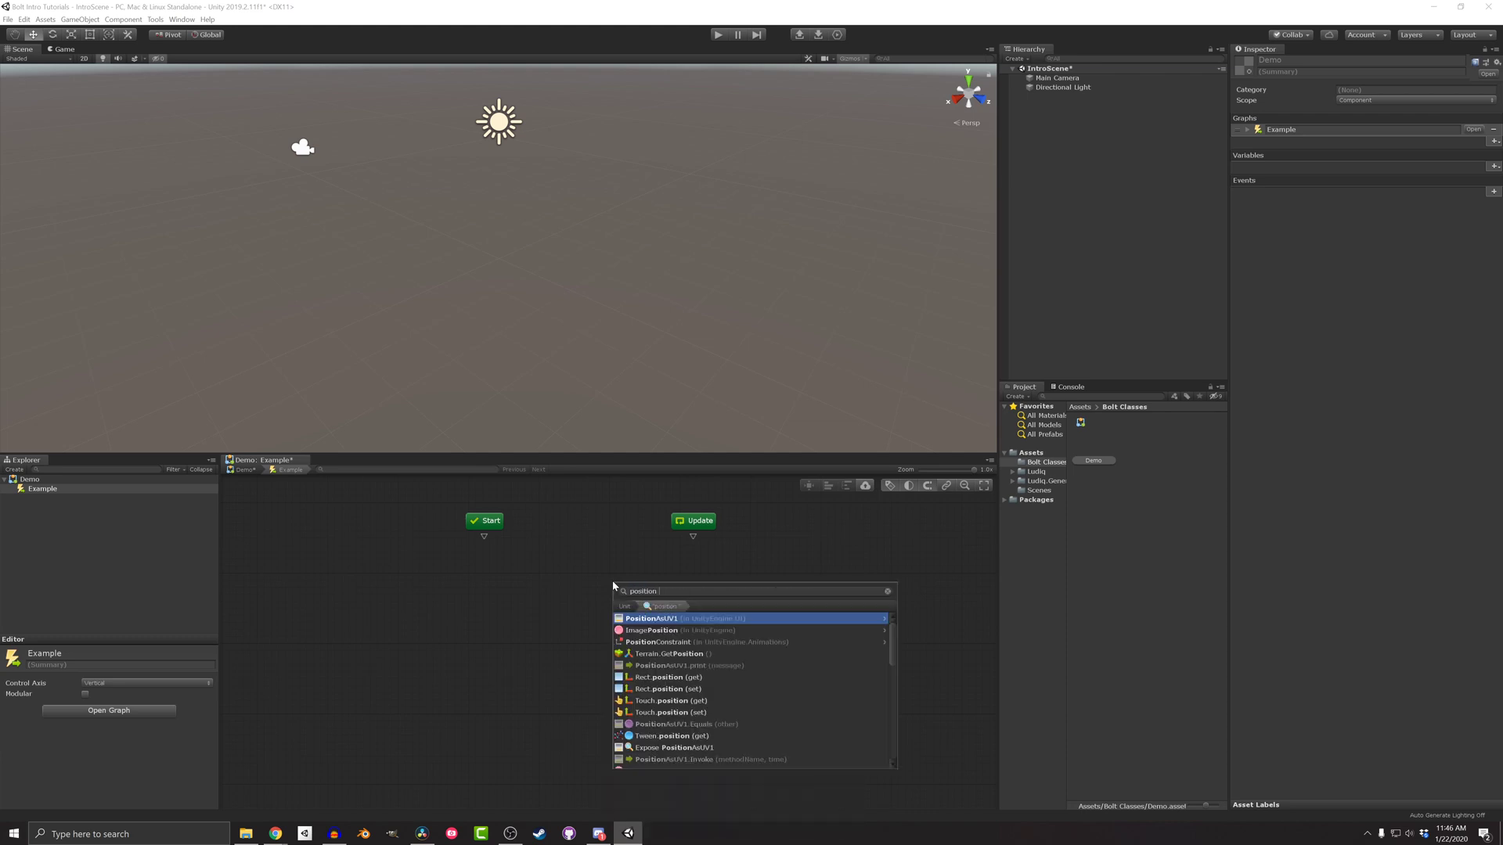
pyautogui.write(' transform')
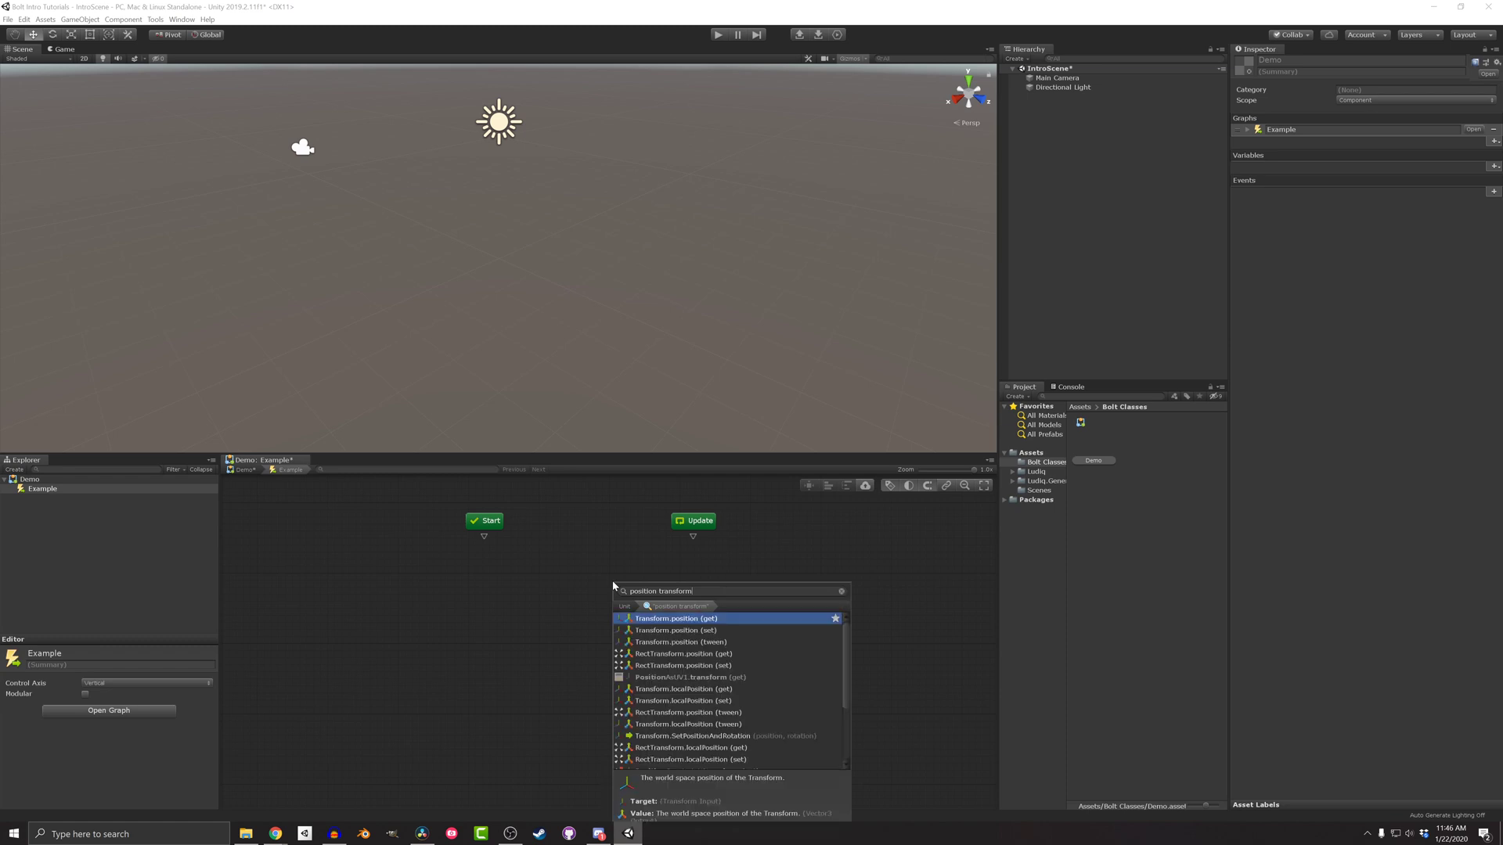
pyautogui.press('Escape')
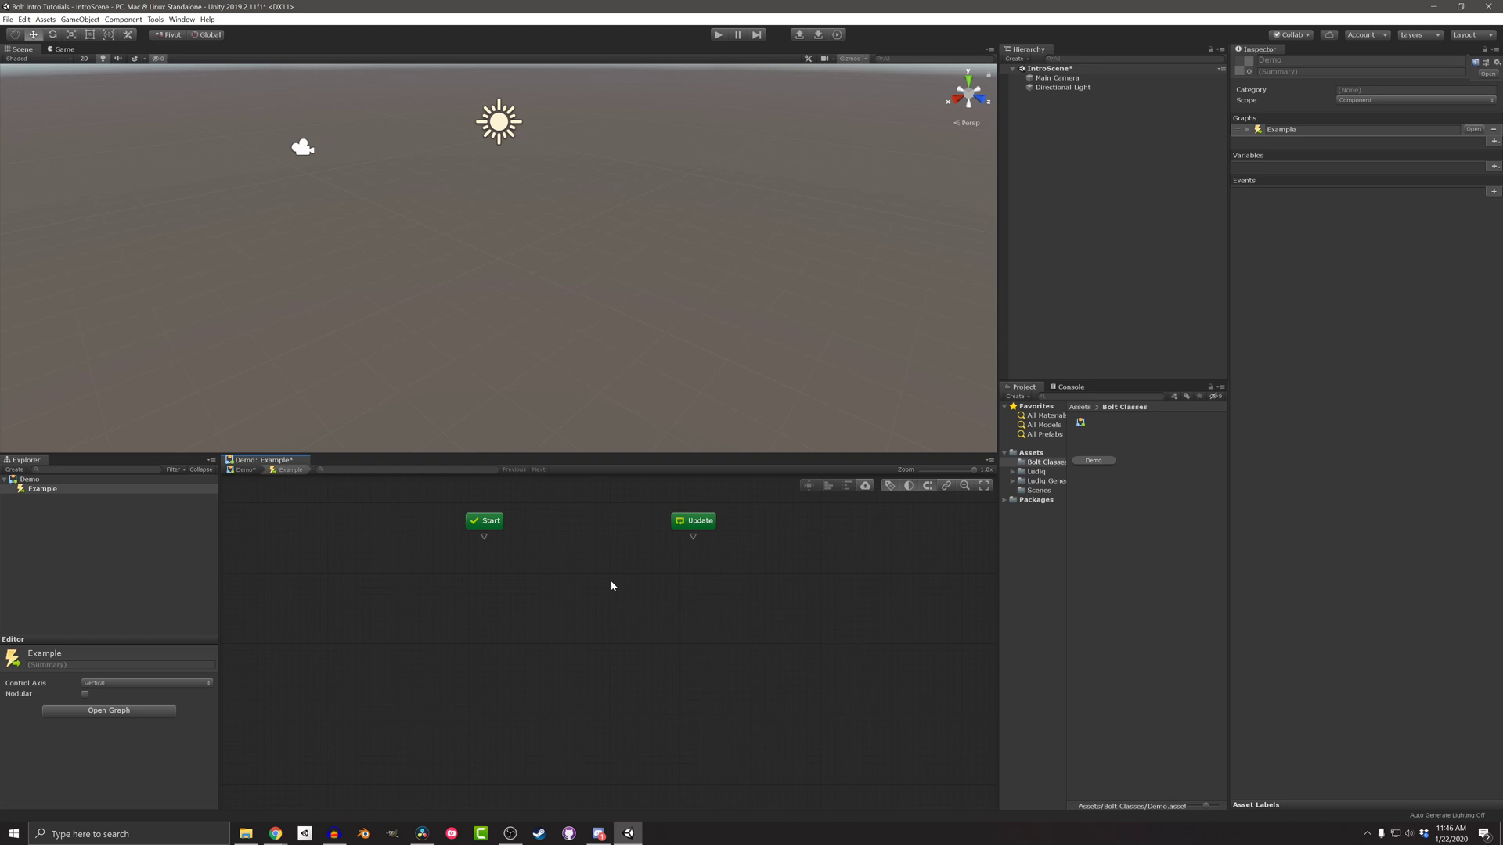
# - Add a Debug.Log unit after the Start event and pull a link from its message input
pyautogui.moveTo(486, 542); pyautogui.dragTo(484, 594)
pyautogui.write('deb')
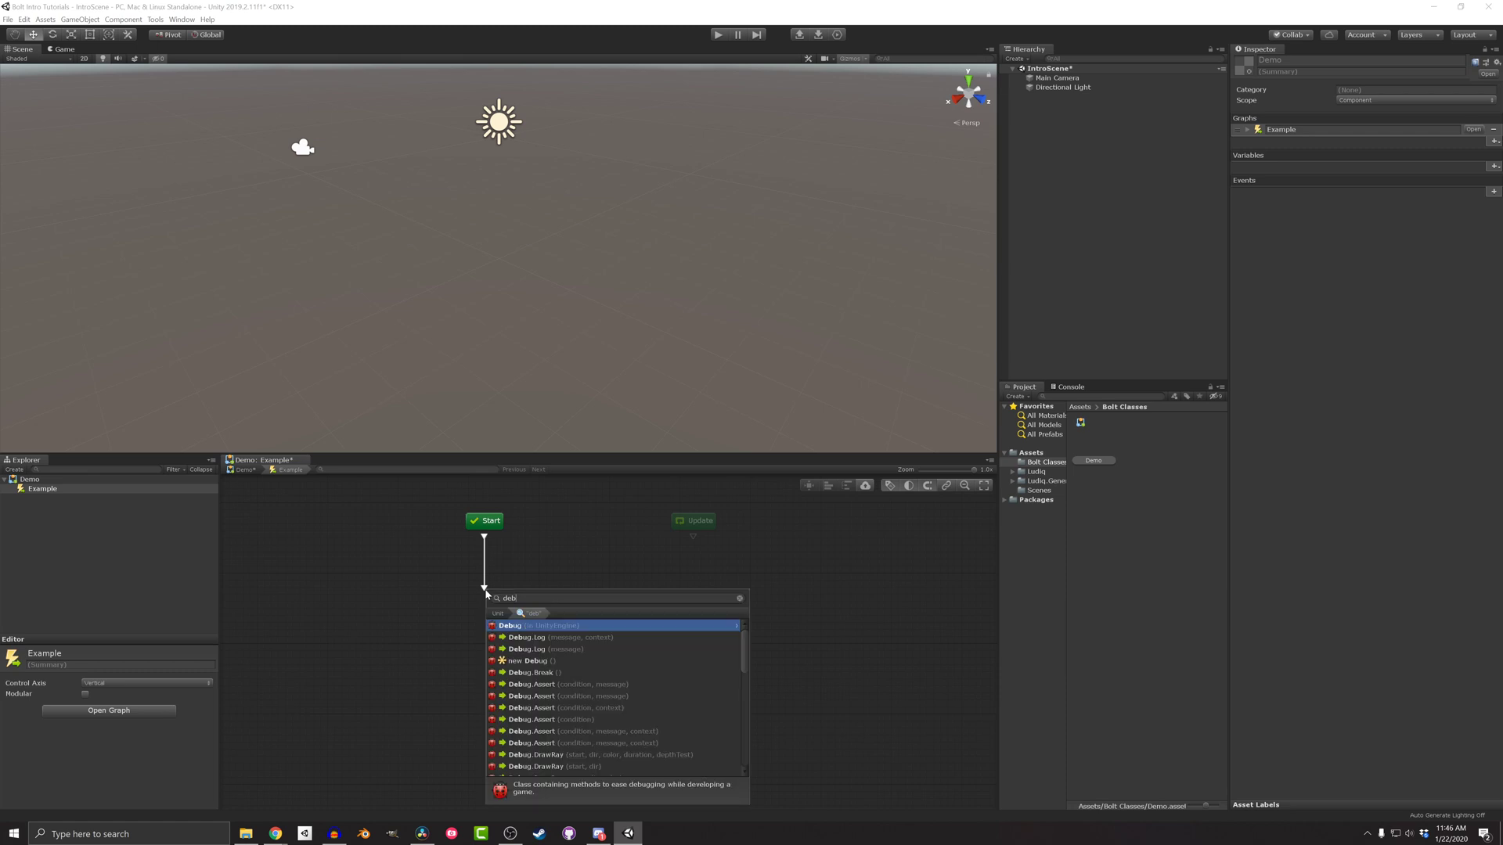
pyautogui.write('ug log')
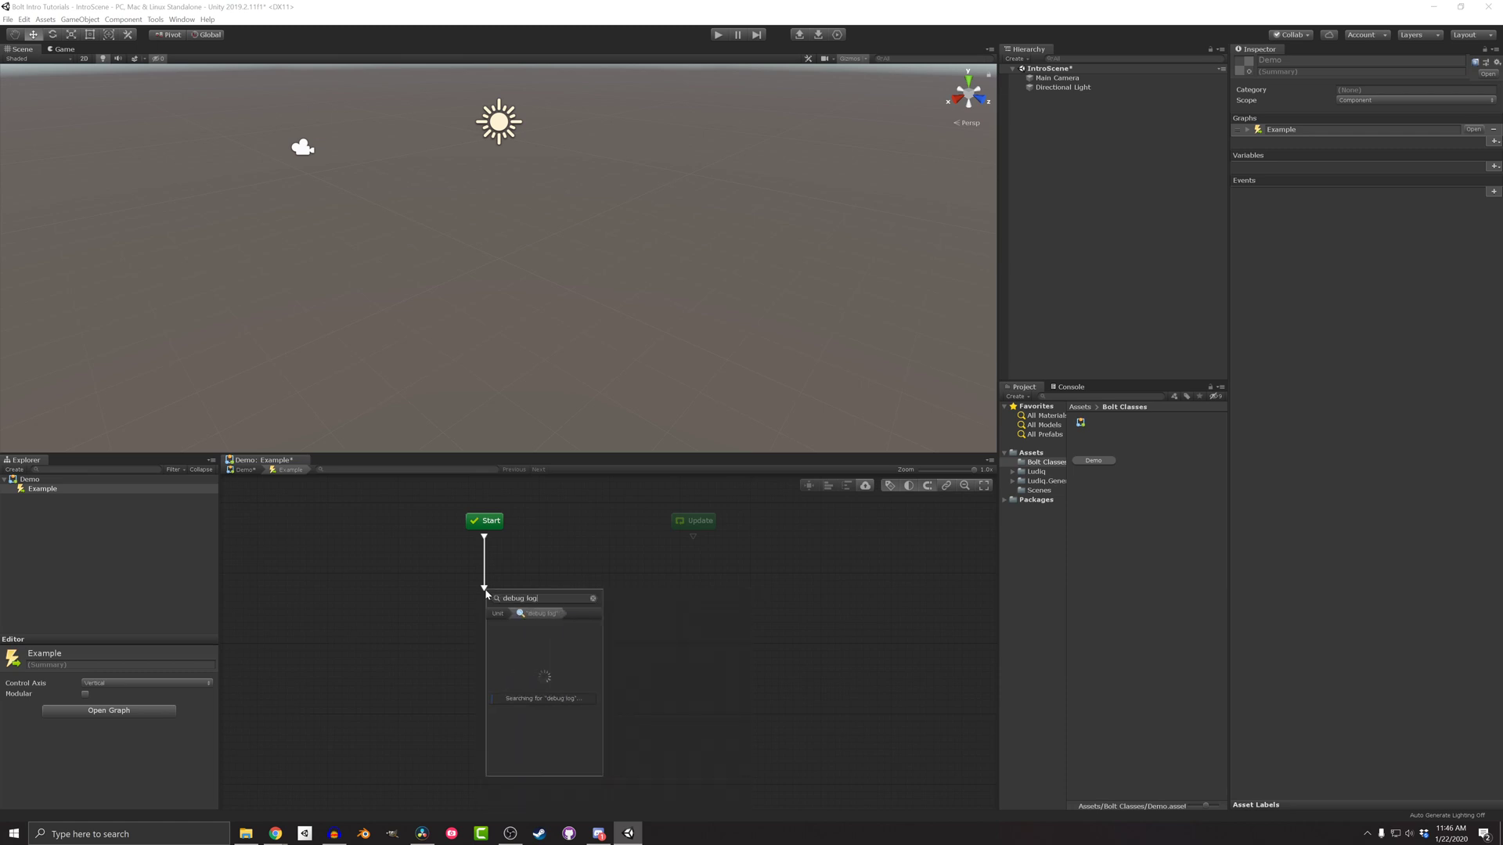
pyautogui.press('Down')
pyautogui.press('Return')
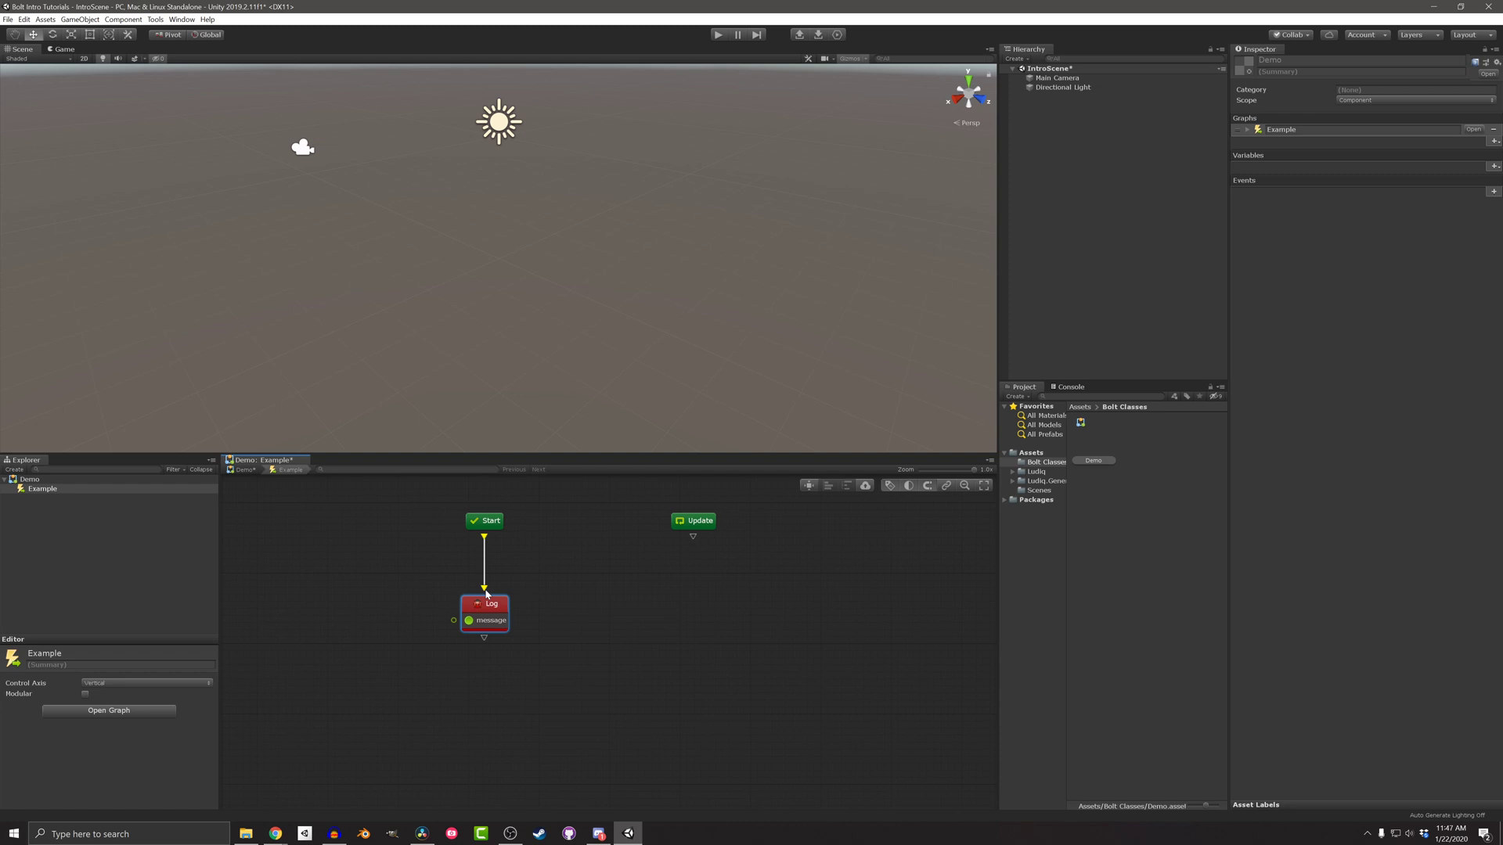
pyautogui.moveTo(453, 620); pyautogui.dragTo(363, 620)
pyautogui.write('"hellow')
# - Create a 'hello world' string literal connected to the Log message input
pyautogui.press('BackSpace')
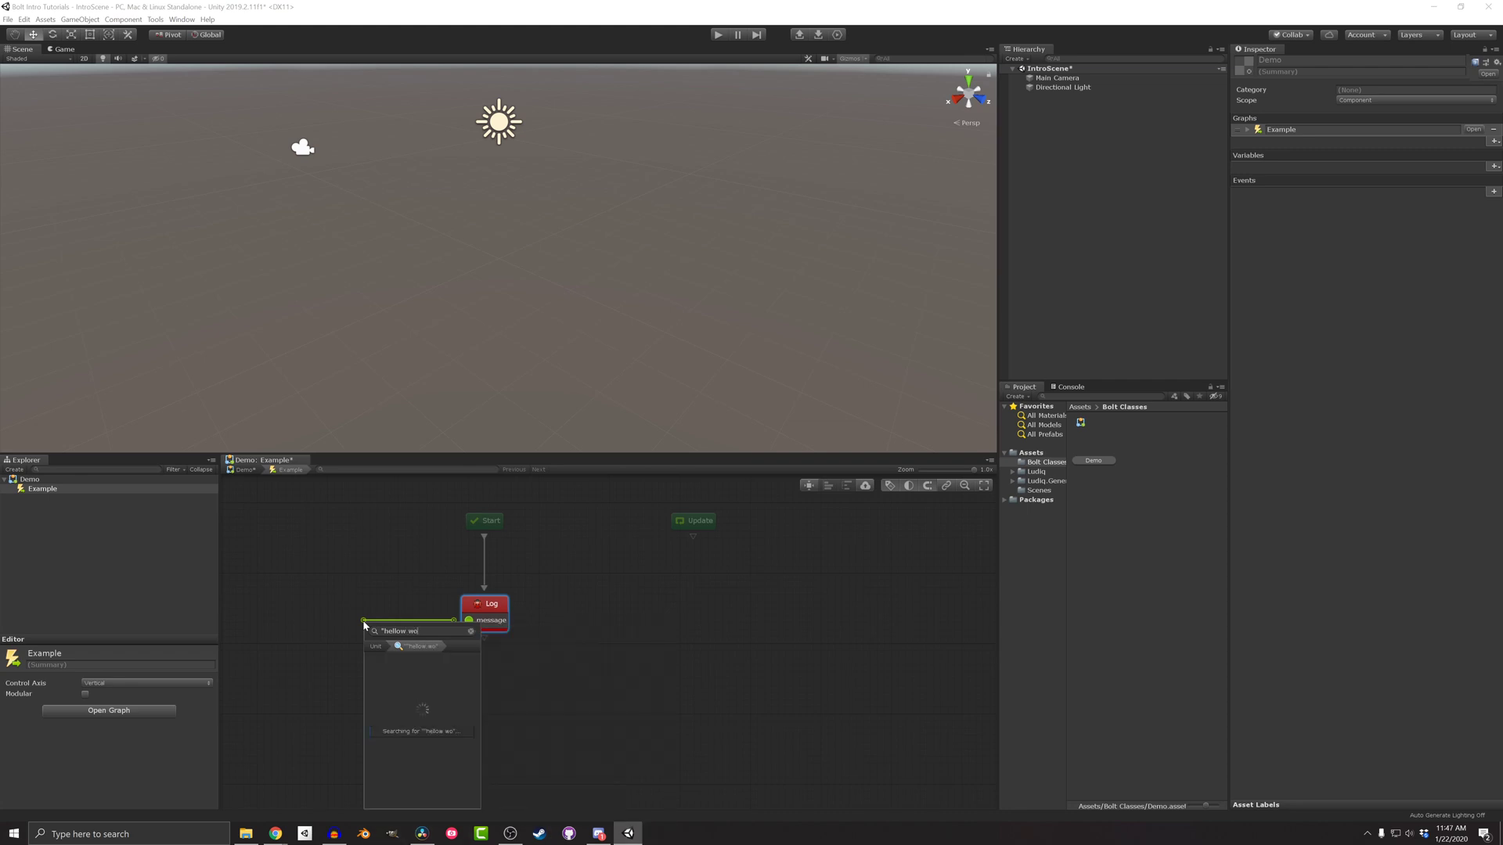
pyautogui.write('world"')
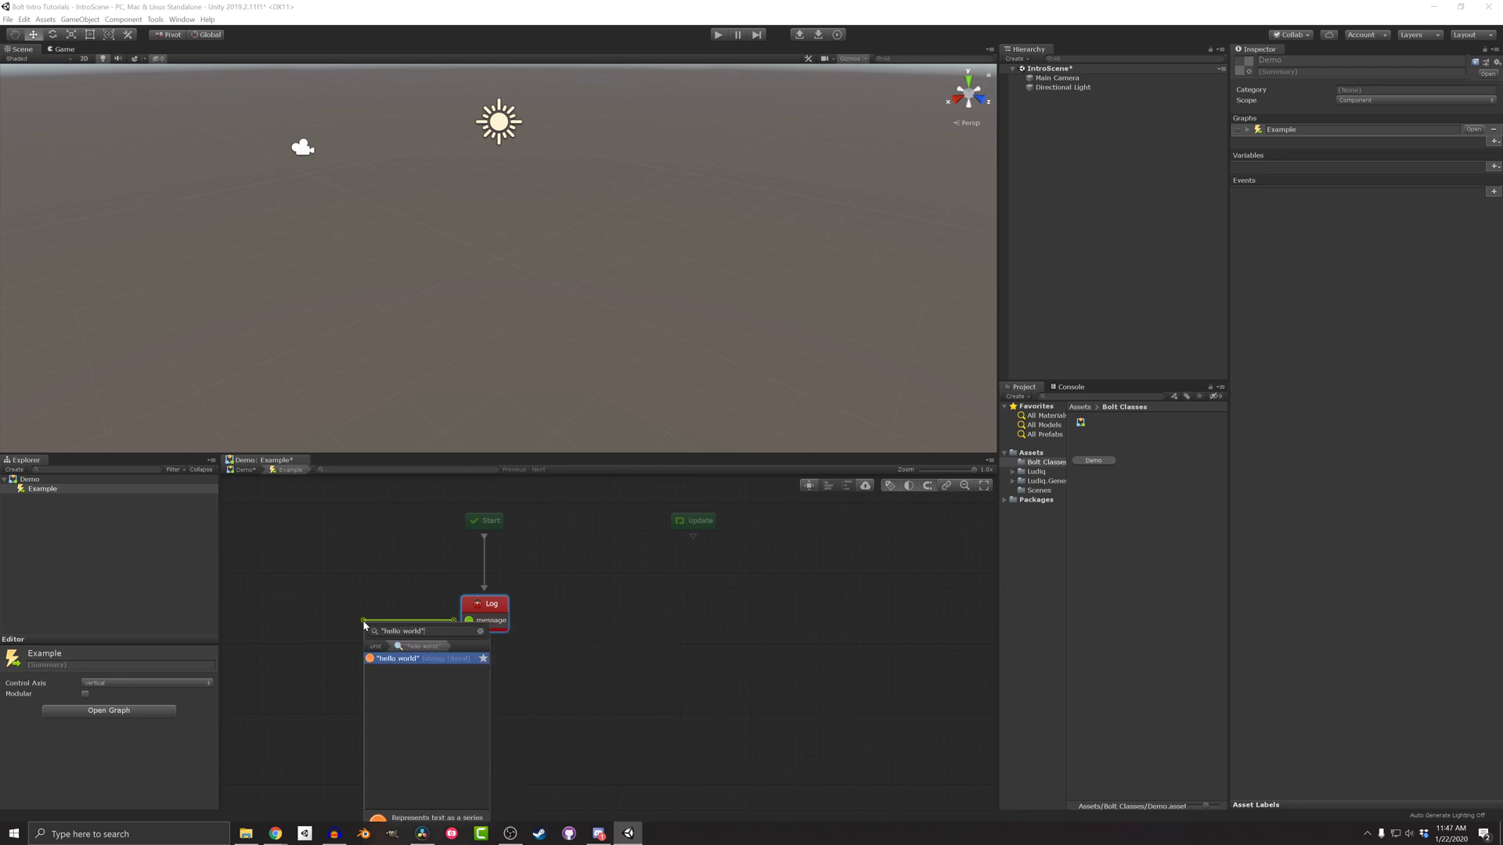
pyautogui.press('Return')
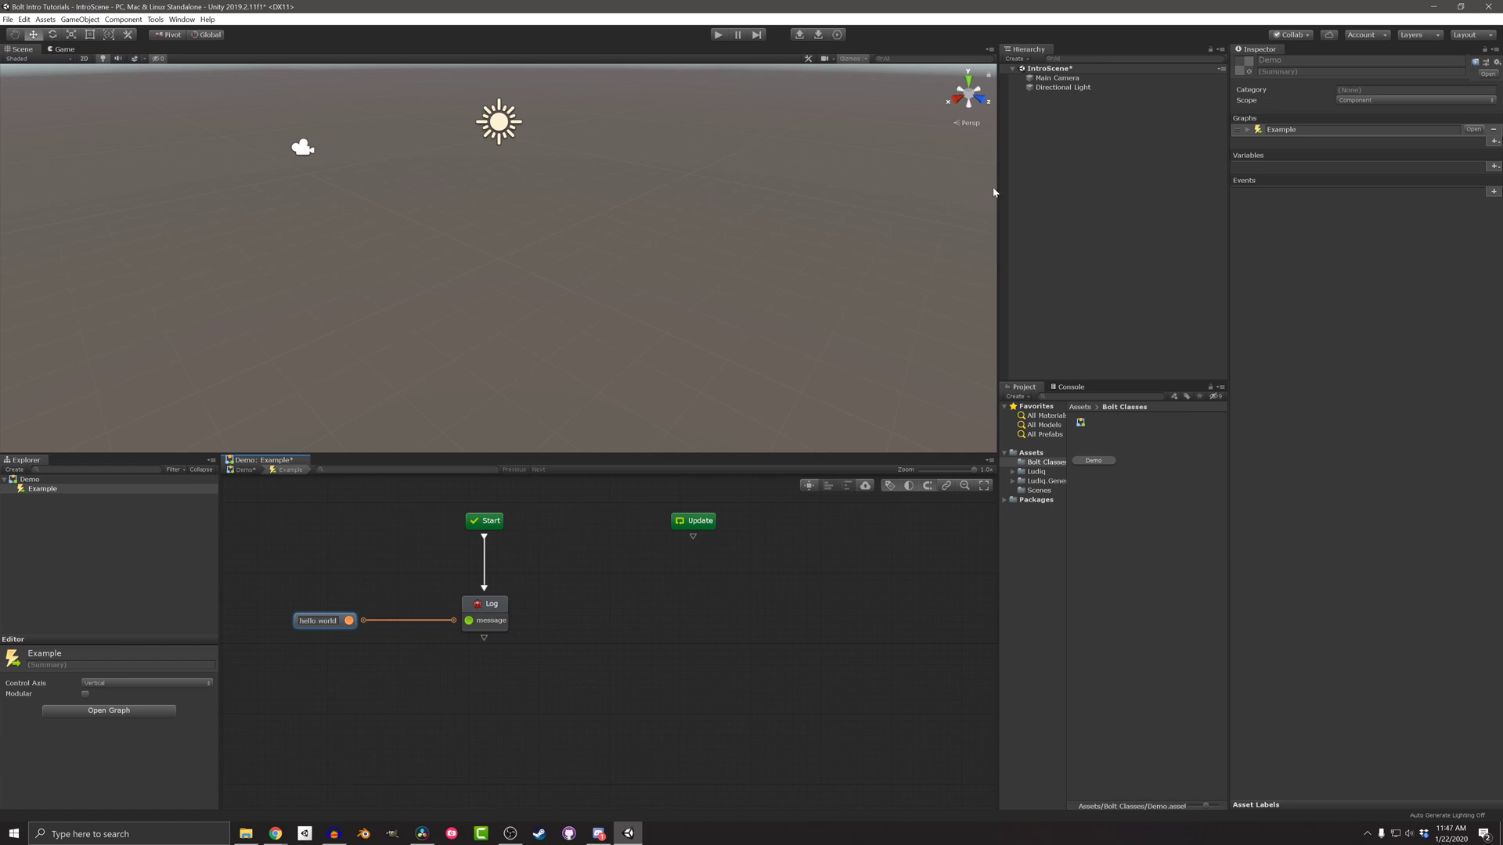
# - Add a Cube to IntroScene with a Class Component set to the Demo class
pyautogui.click(1015, 58)
pyautogui.moveTo(1036, 95)
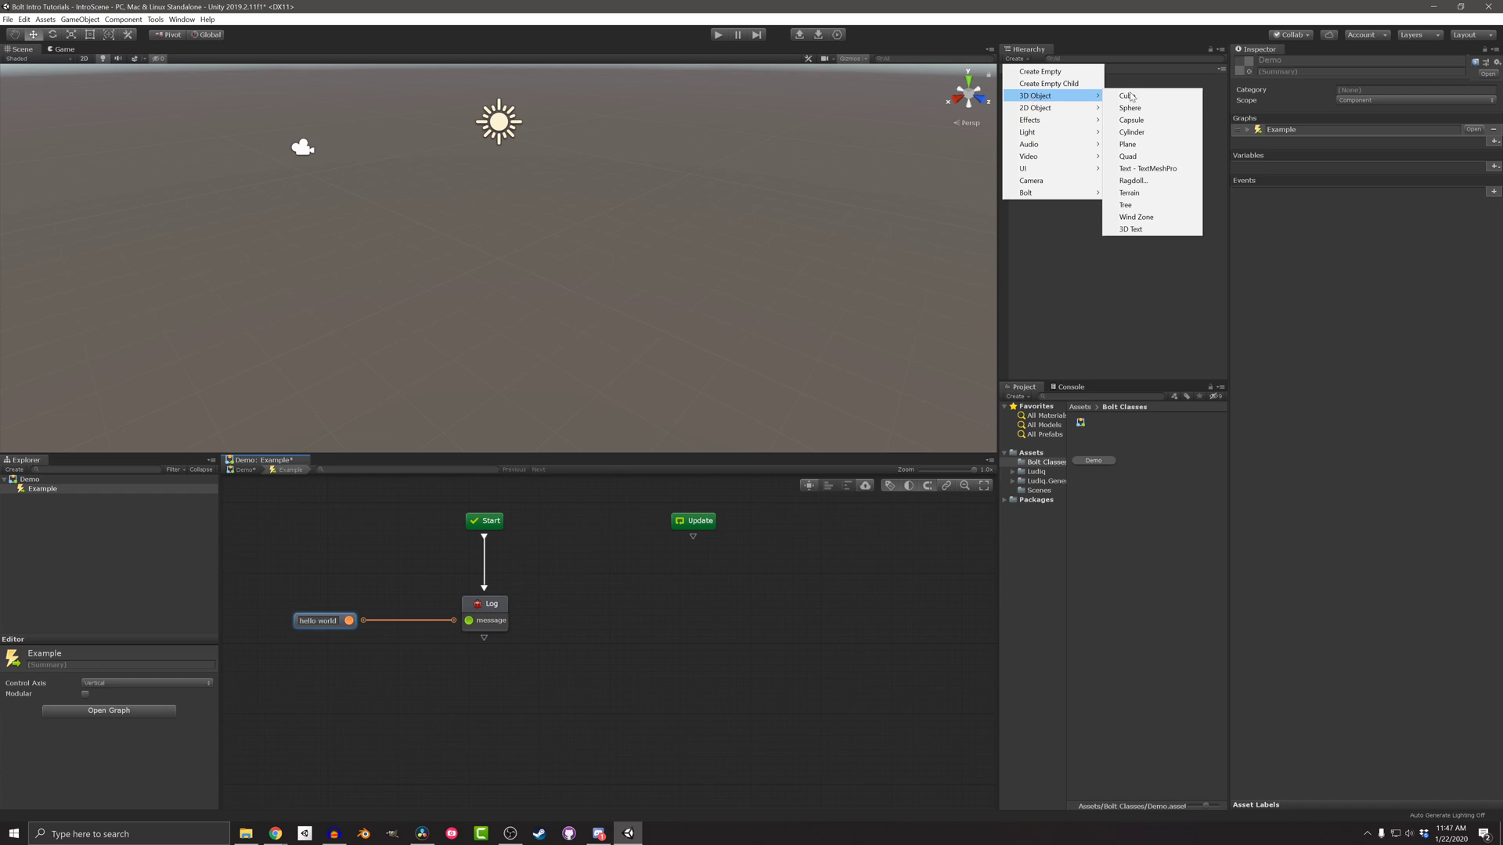
pyautogui.click(1127, 97)
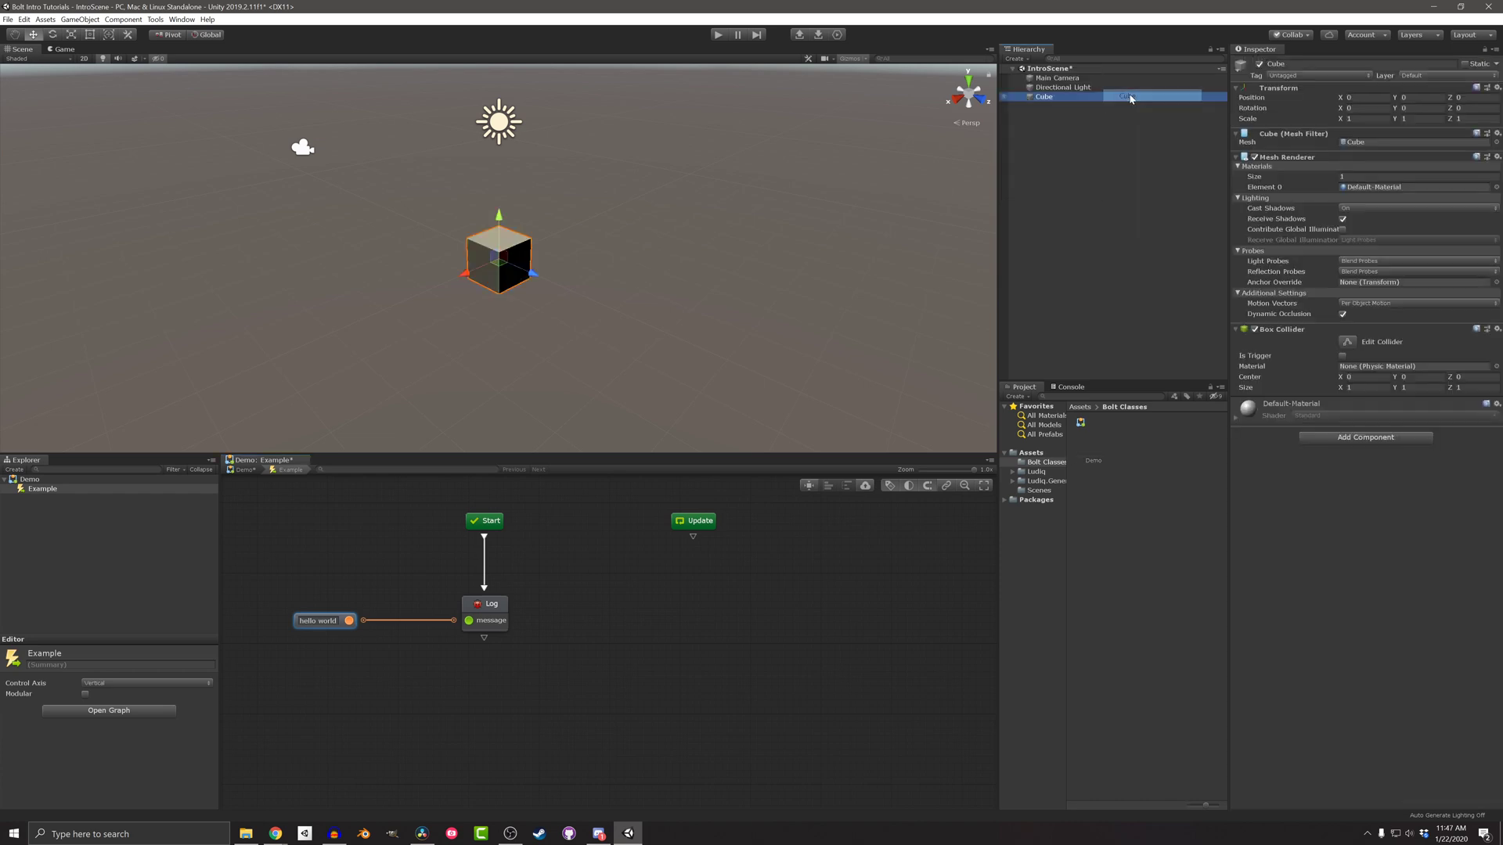
pyautogui.click(1347, 438)
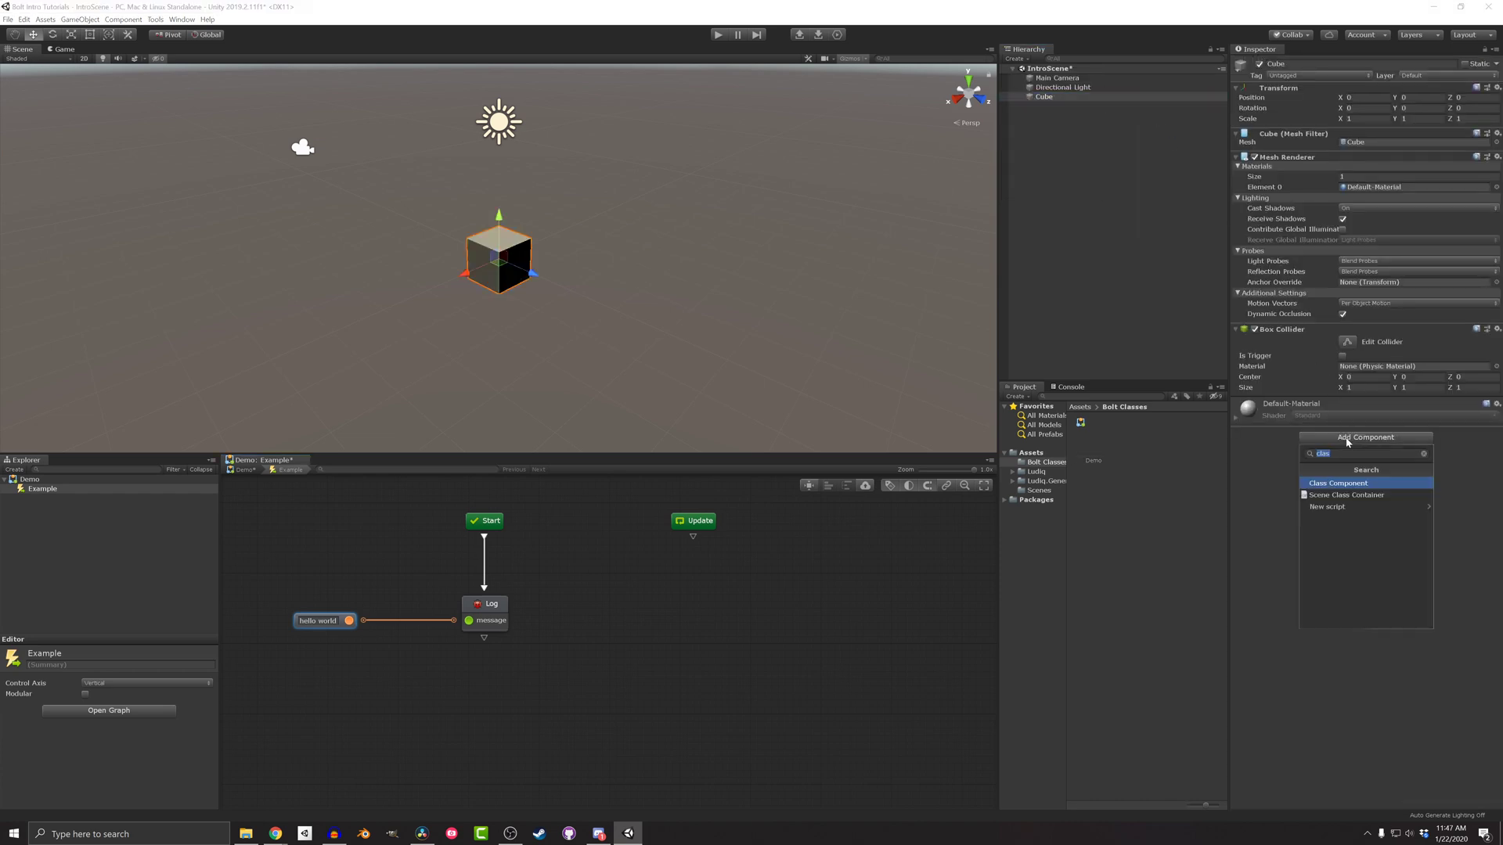
pyautogui.press('Return')
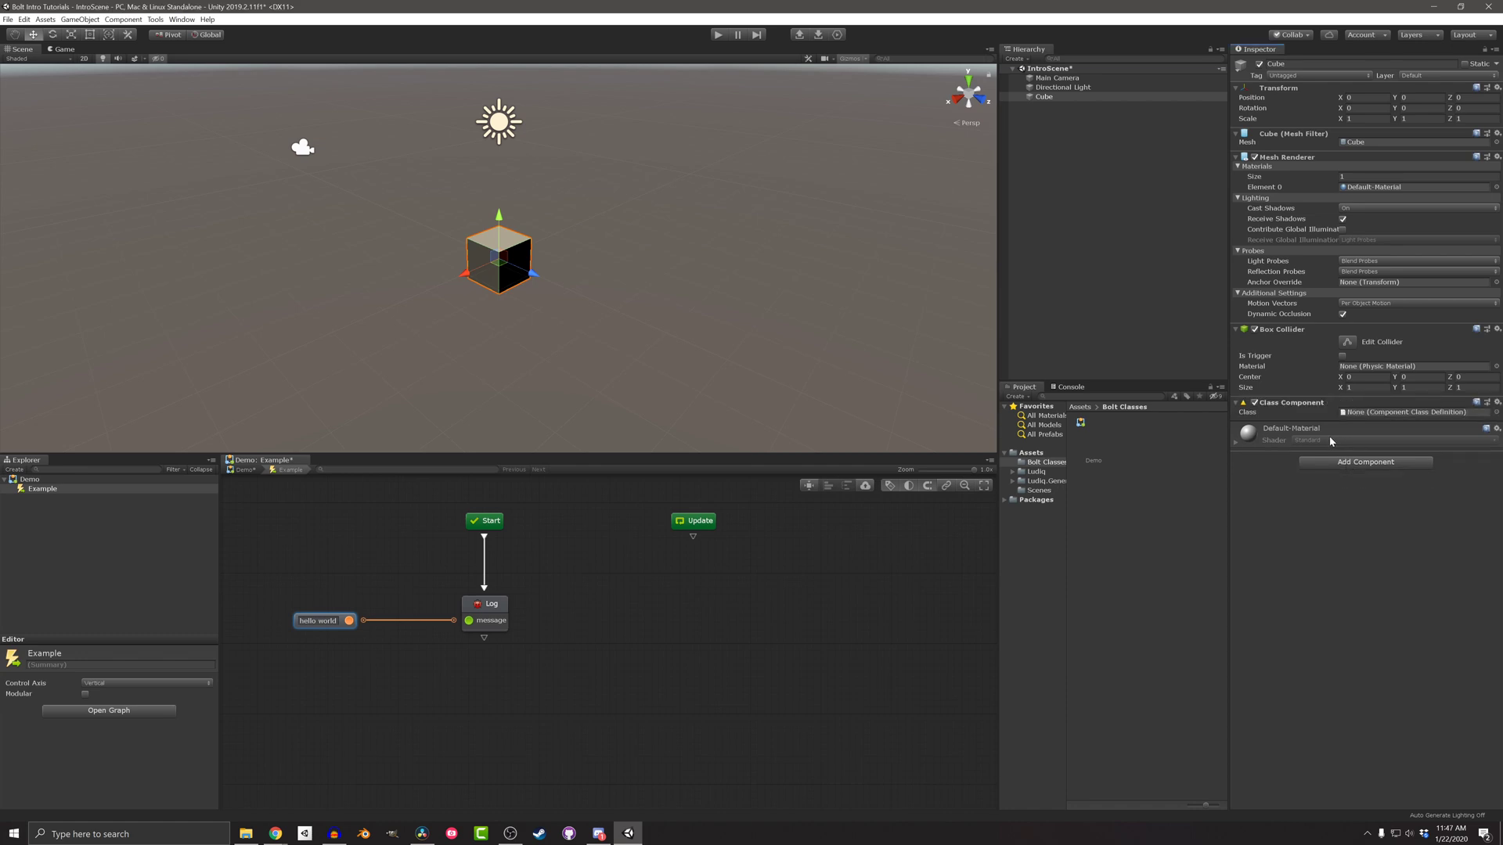
pyautogui.moveTo(1095, 466); pyautogui.dragTo(1376, 416)
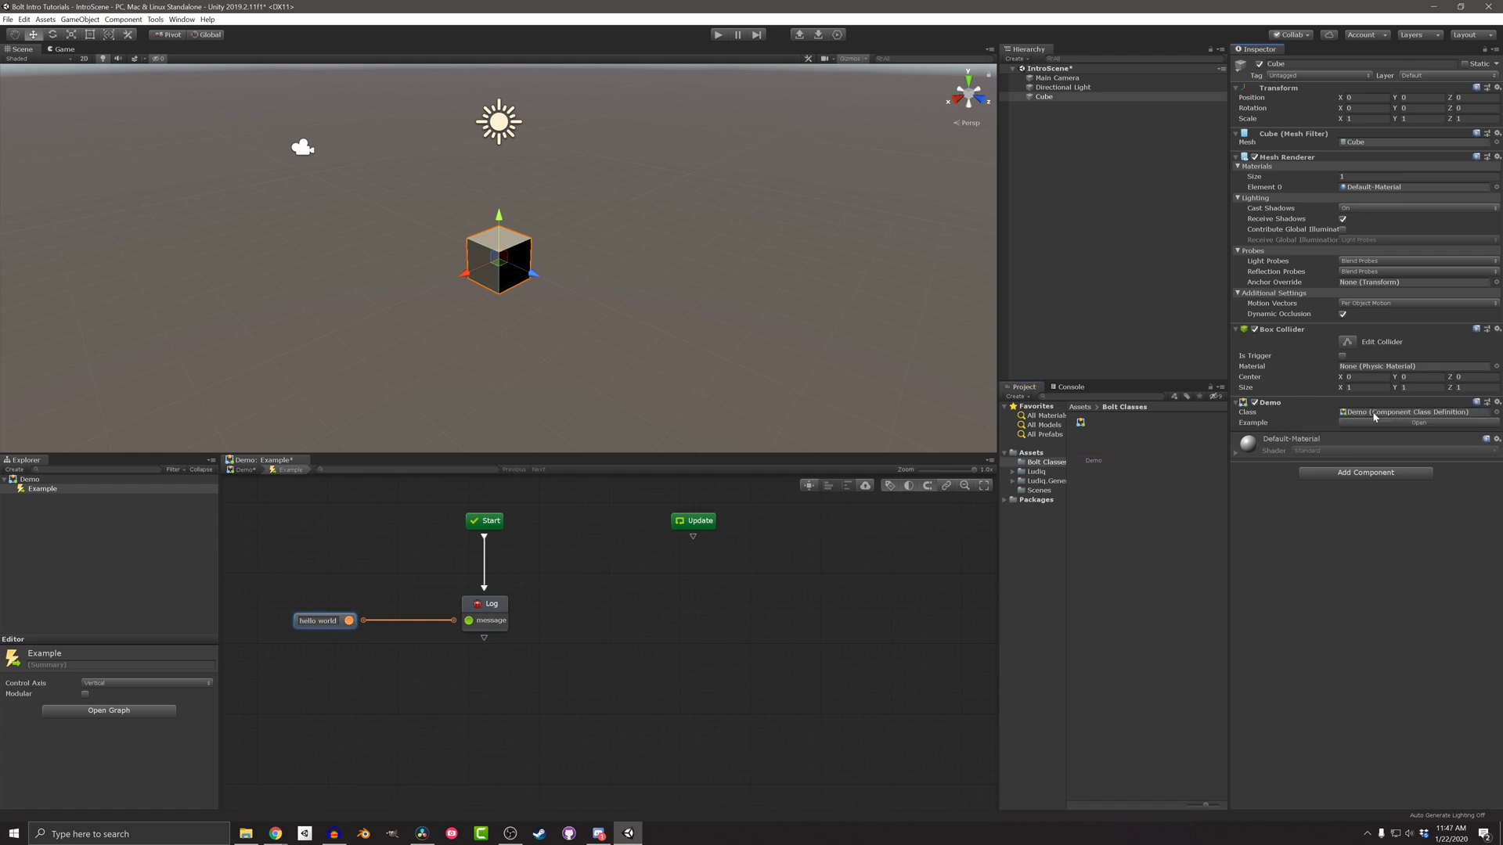
# - Show the Console and enter Play mode to see the 'hello world' log
pyautogui.click(1072, 387)
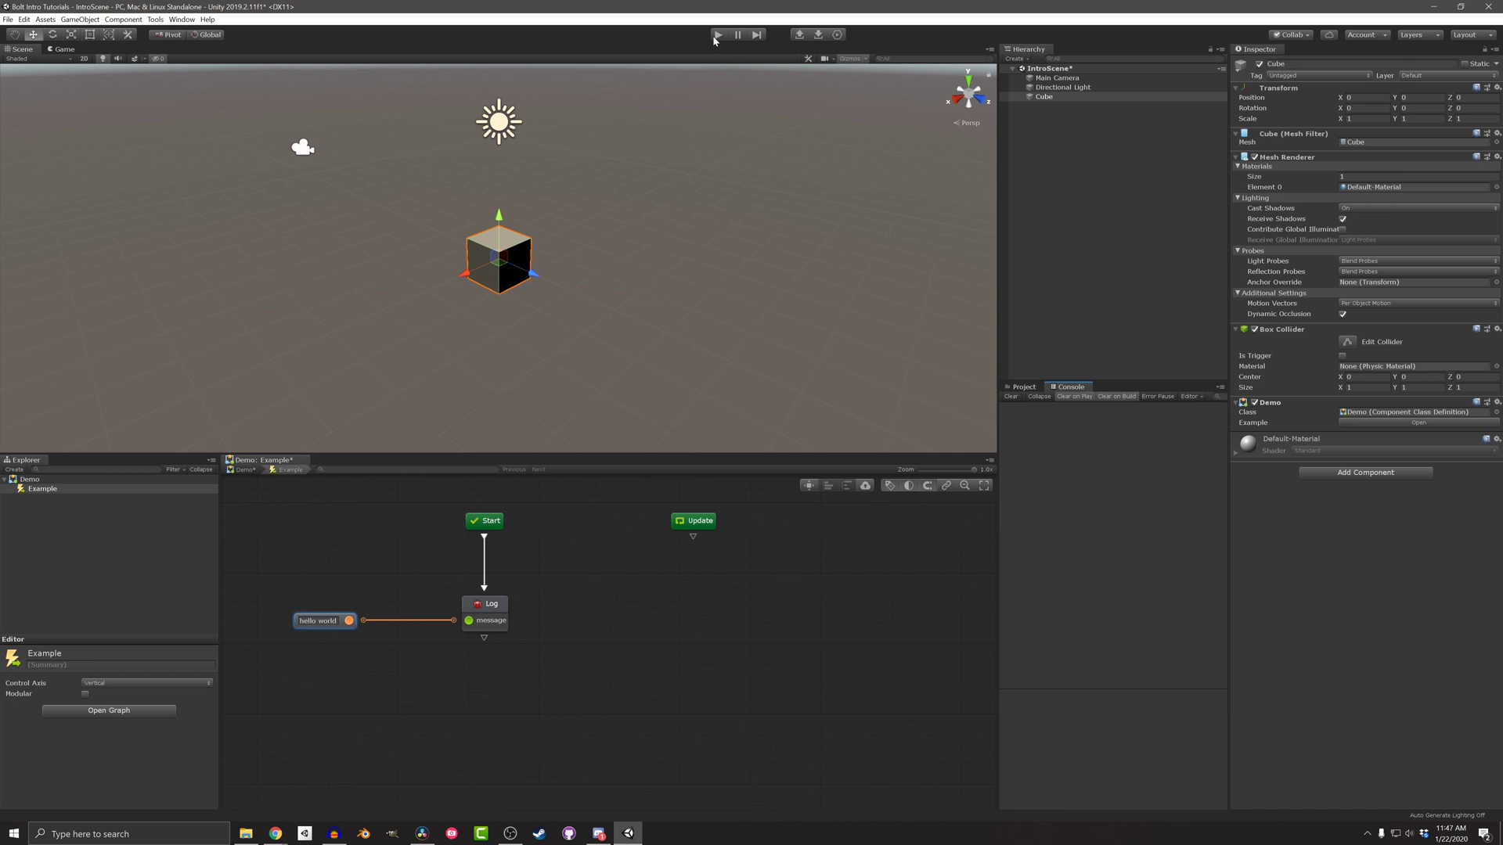
pyautogui.click(712, 37)
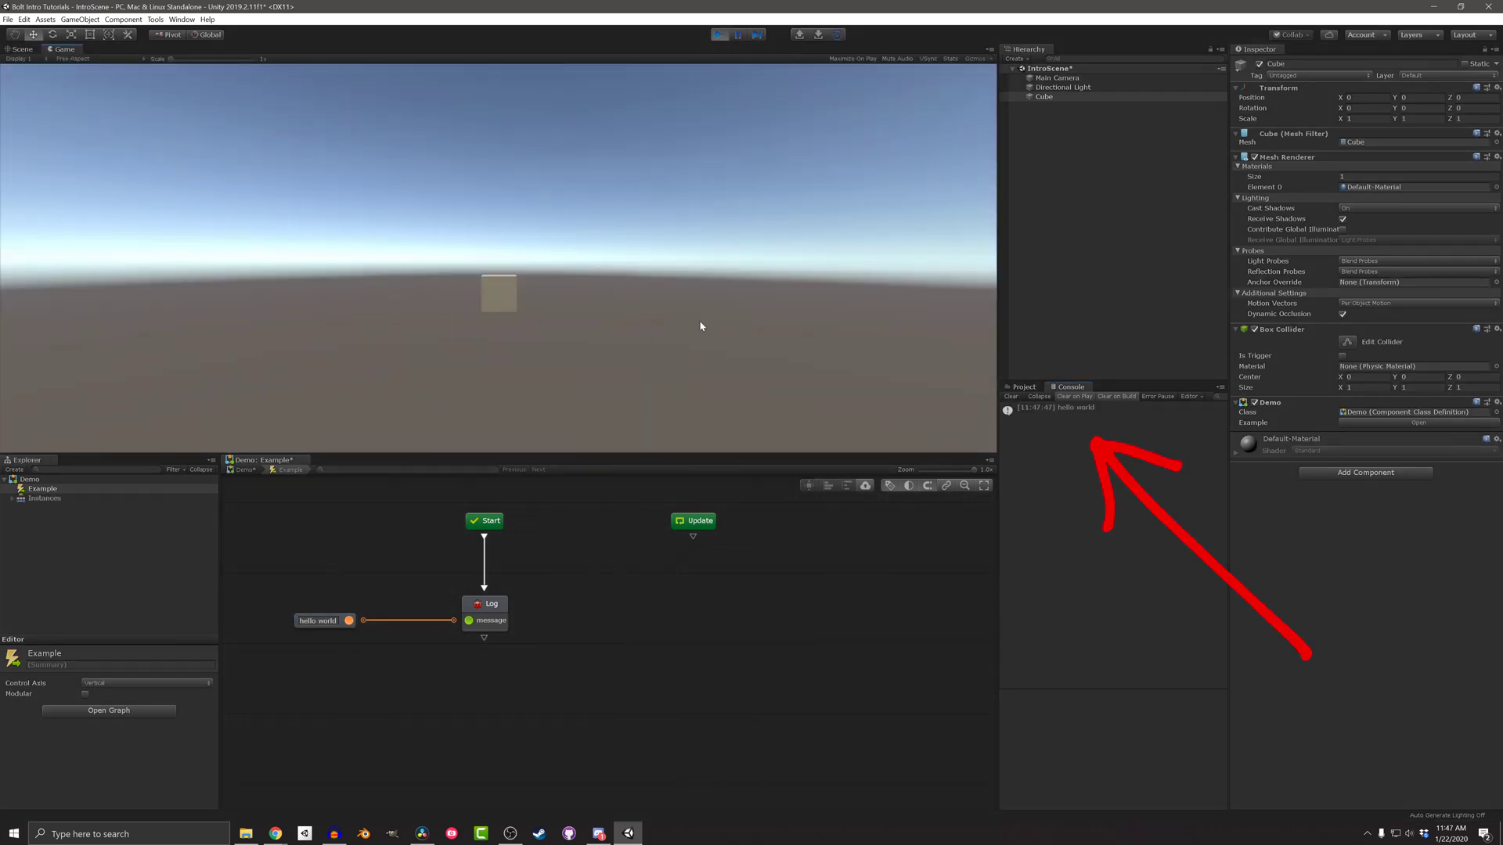